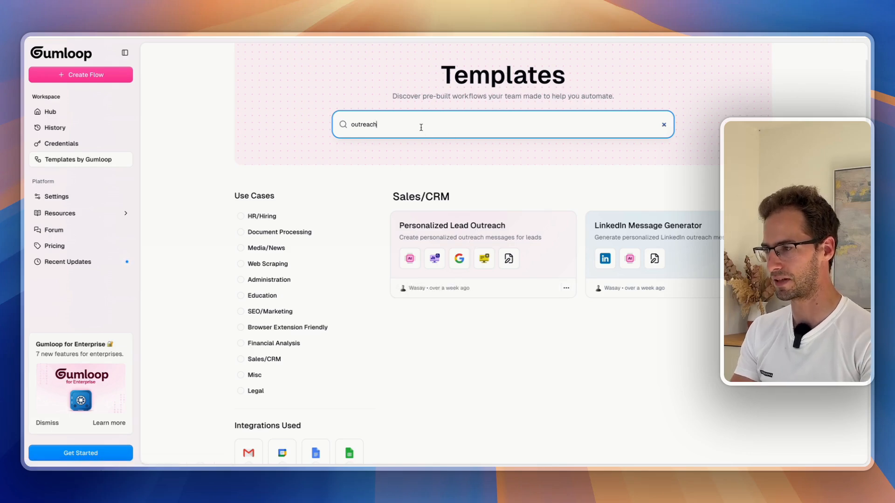
# Search the templates for 'research' and tick the Sales/CRM use-case filter
pyautogui.hotkey('ctrl', 'a')
pyautogui.write('research')
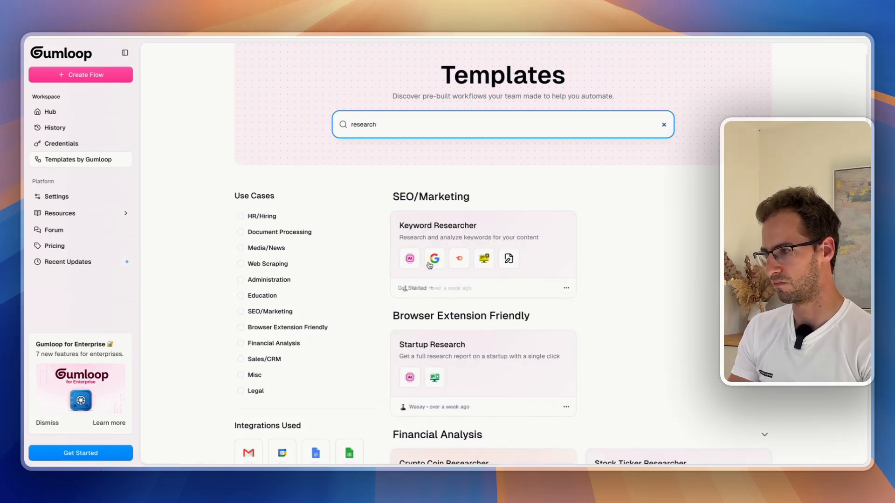
pyautogui.scroll(-7, 429, 266)
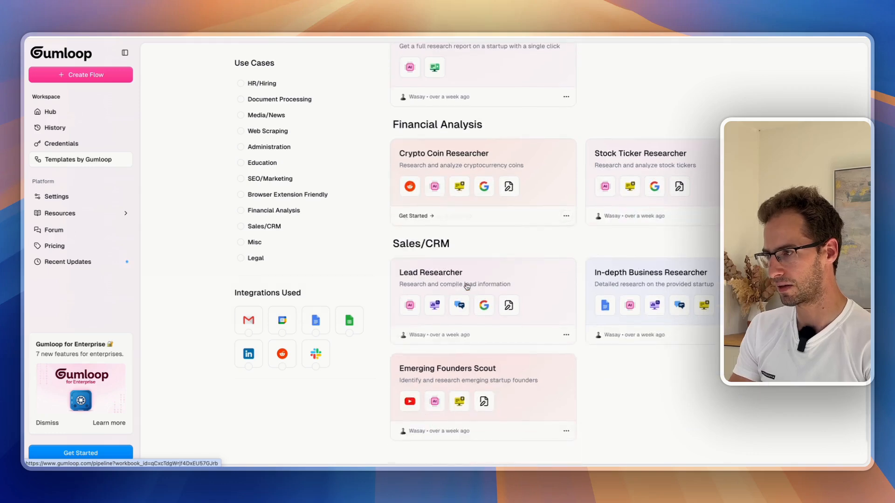
pyautogui.scroll(-1, 433, 280)
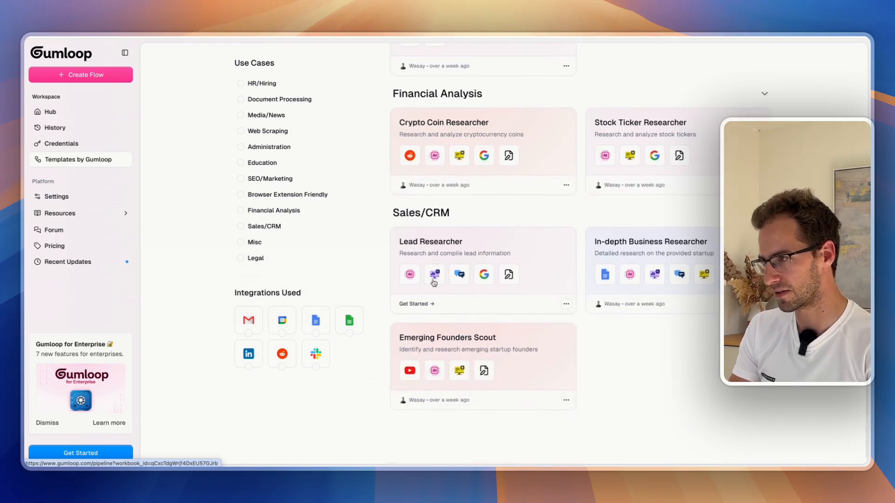
pyautogui.click(274, 233)
# Clear the 'research' search term so every Sales/CRM template is listed
pyautogui.click(410, 146)
pyautogui.hotkey('ctrl', 'a')
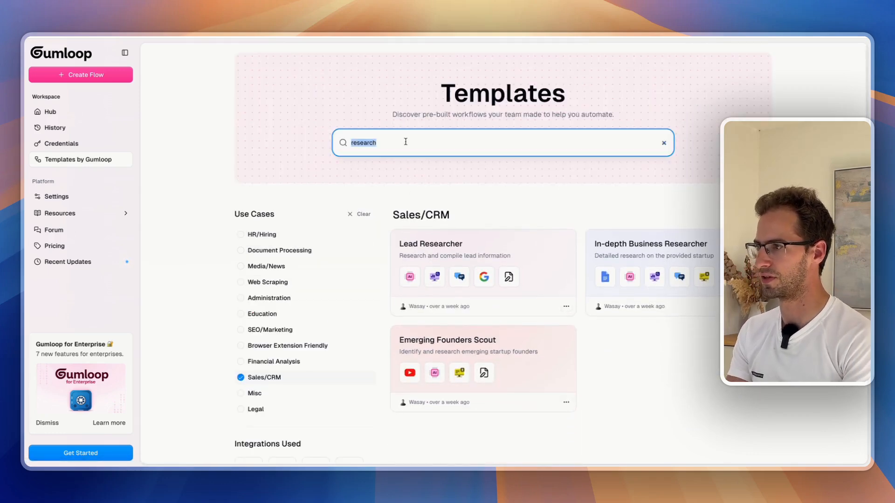
pyautogui.press('BackSpace')
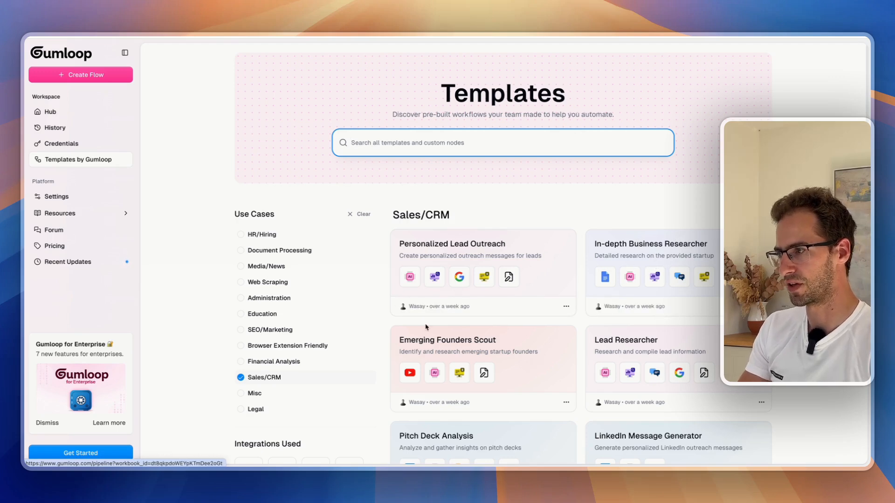
pyautogui.scroll(-2, 461, 257)
pyautogui.scroll(-5, 462, 256)
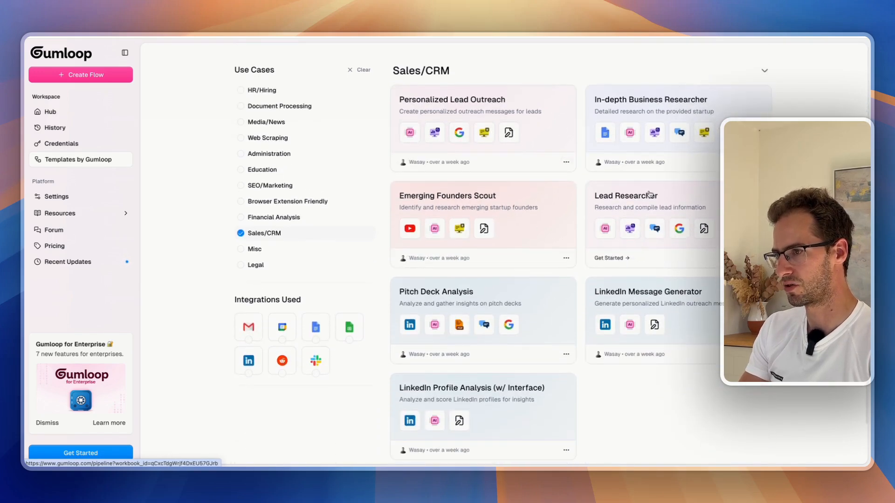
pyautogui.scroll(2, 611, 339)
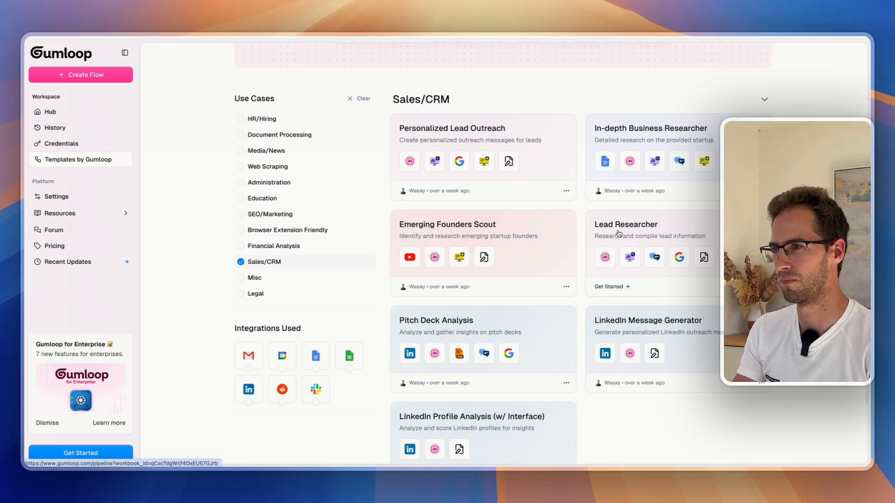
# Copy the Lead Researcher template to your workspace, signing up with Google
pyautogui.click(618, 234)
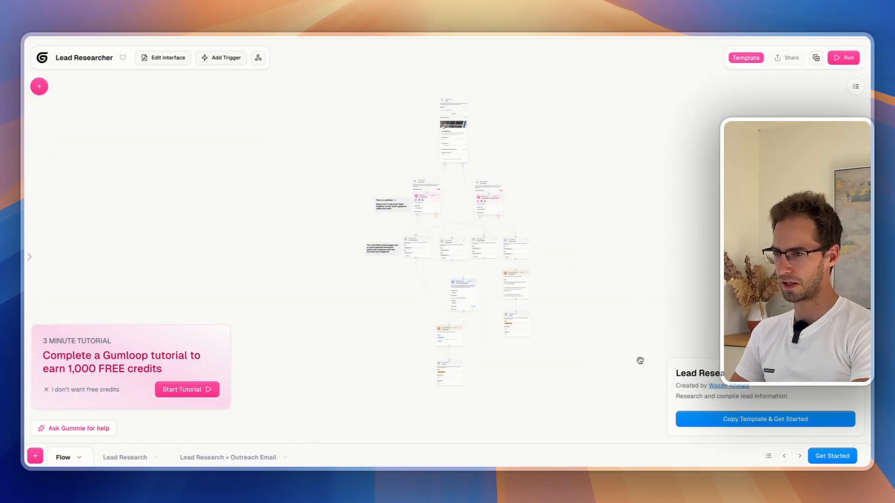
pyautogui.click(766, 419)
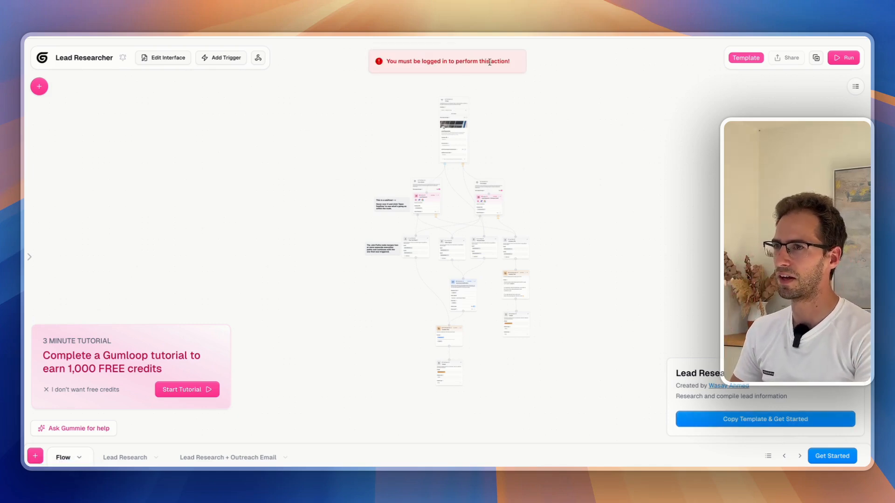
pyautogui.click(832, 456)
pyautogui.click(448, 193)
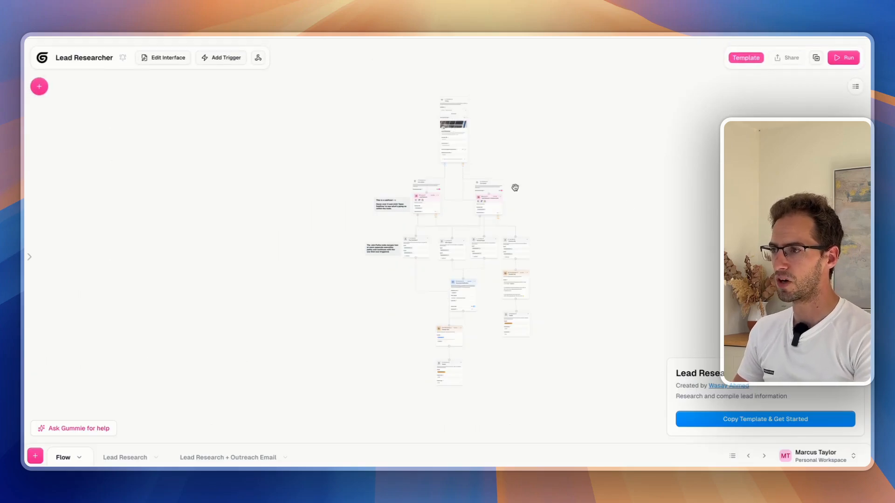
# Zoom in on the If-Else node and check its condition input list without changing it
pyautogui.scroll(3, 498, 207)
pyautogui.scroll(2, 499, 207)
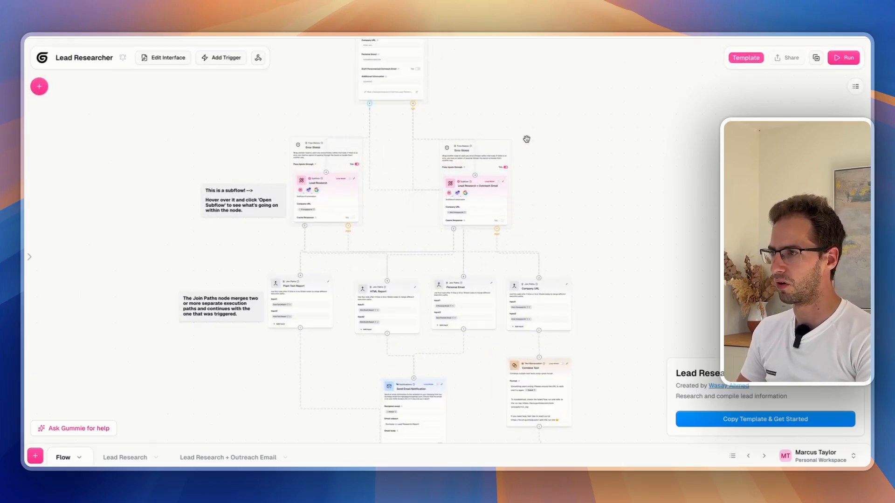
pyautogui.scroll(3, 573, 203)
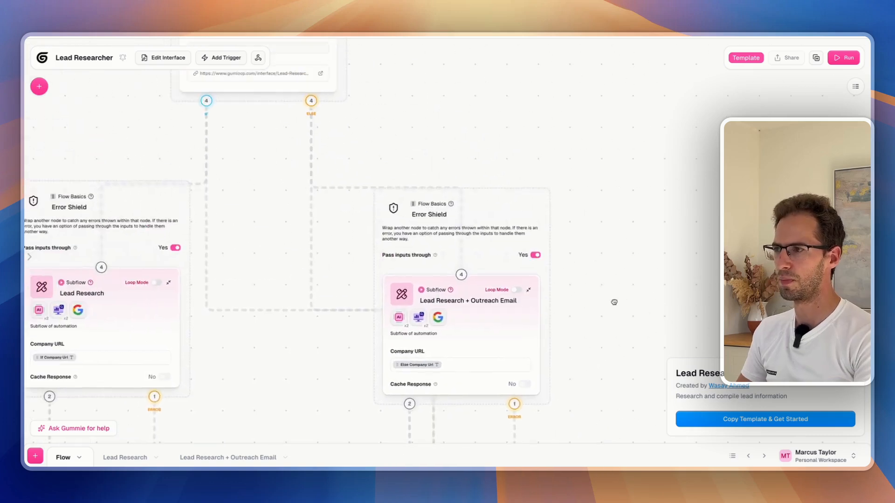
pyautogui.moveTo(458, 157); pyautogui.dragTo(665, 272)
pyautogui.moveTo(649, 166); pyautogui.dragTo(680, 254)
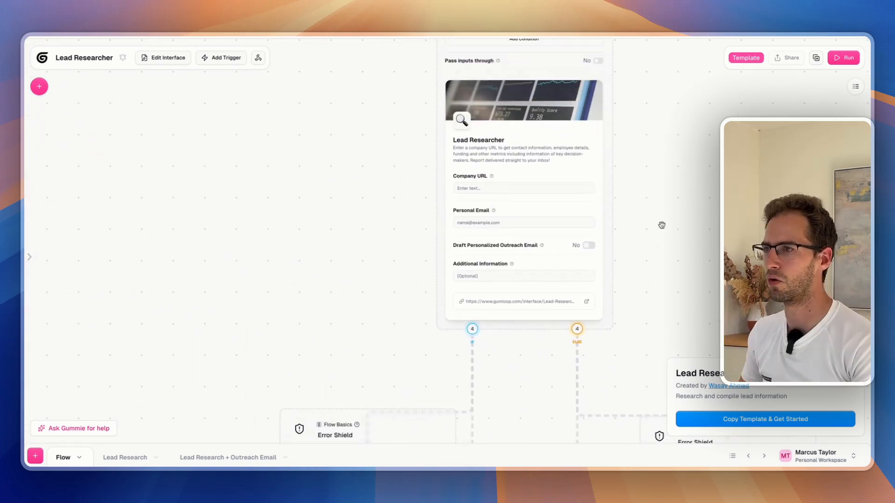
pyautogui.moveTo(661, 222); pyautogui.dragTo(648, 279)
pyautogui.moveTo(655, 187); pyautogui.dragTo(645, 254)
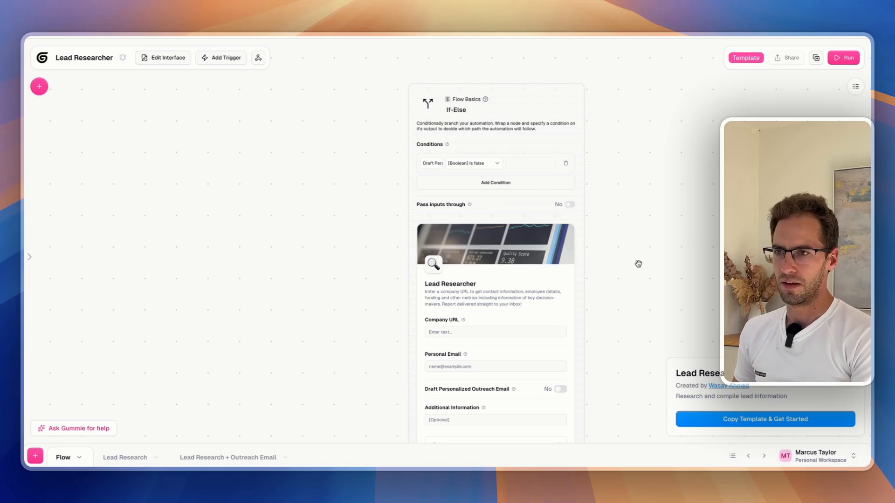
pyautogui.scroll(-2, 660, 263)
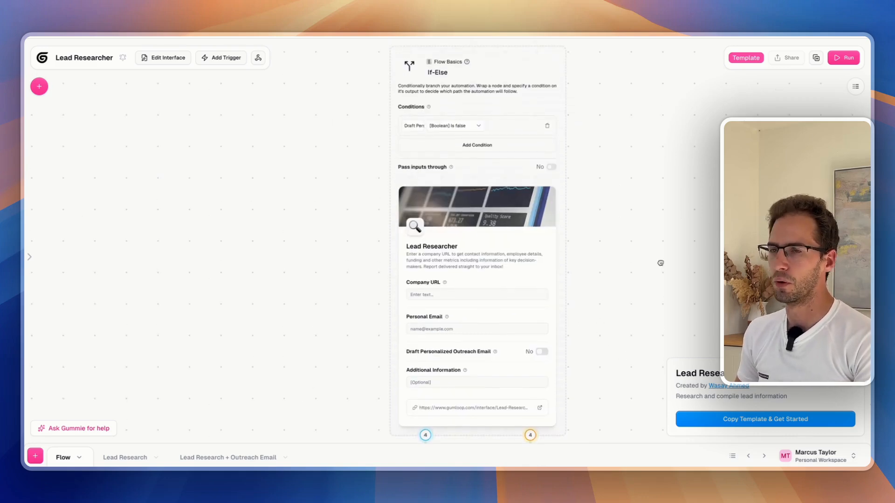
pyautogui.moveTo(650, 250); pyautogui.dragTo(651, 261)
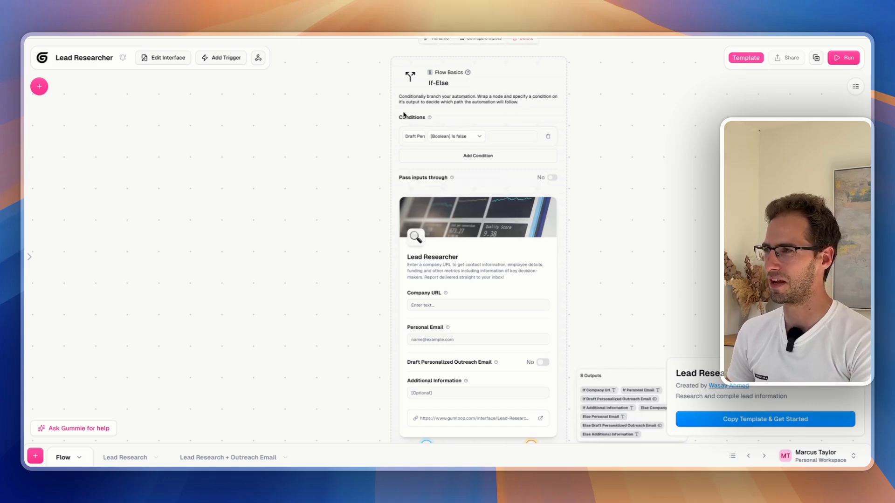
pyautogui.moveTo(352, 292); pyautogui.dragTo(323, 242)
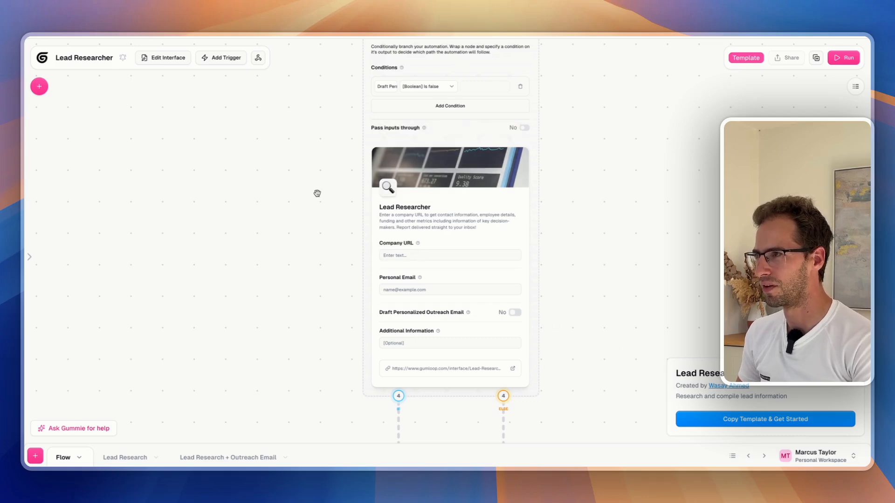
pyautogui.moveTo(317, 194); pyautogui.dragTo(315, 275)
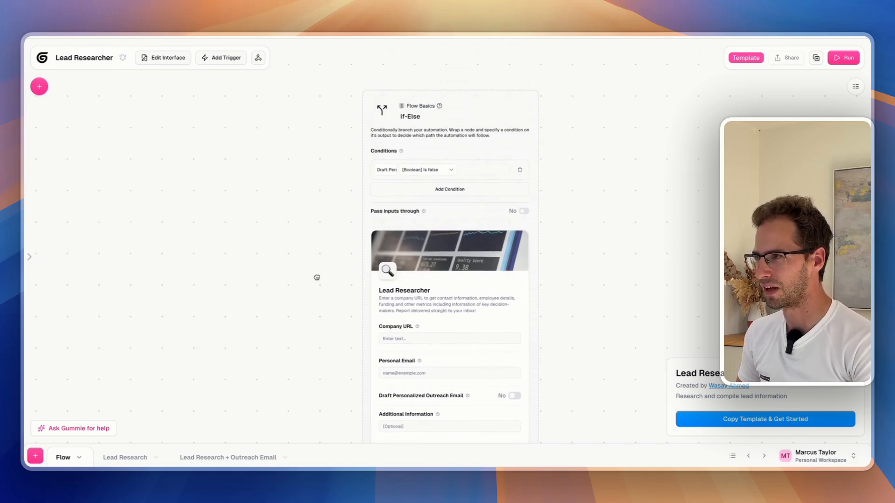
pyautogui.click(391, 169)
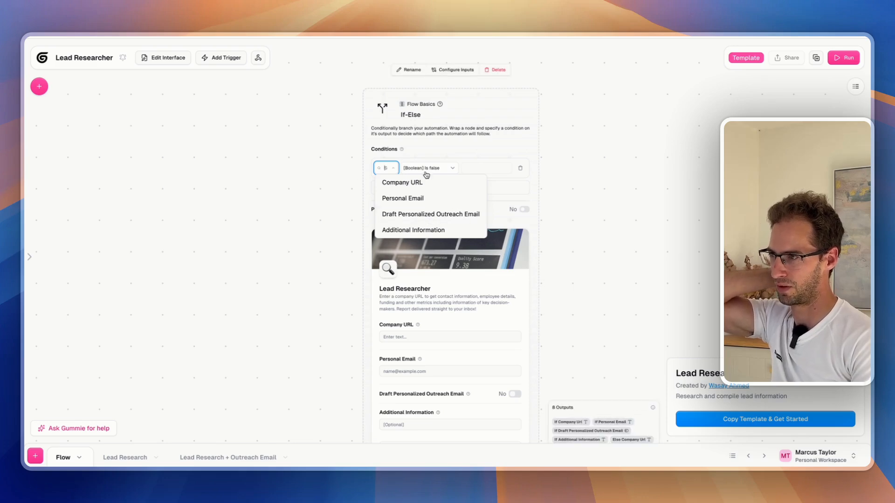
pyautogui.click(577, 139)
# Toggle Draft Personalized Outreach Email on and off, leaving it at No
pyautogui.moveTo(462, 406); pyautogui.dragTo(449, 341)
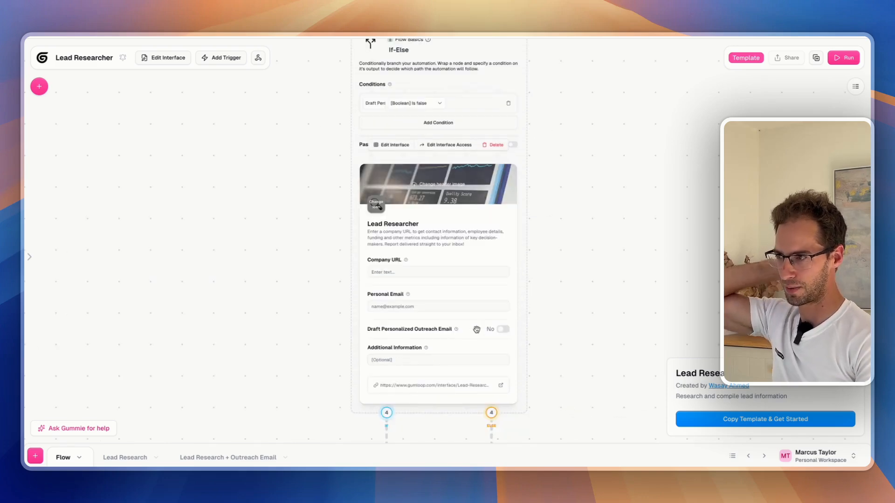
pyautogui.moveTo(315, 194)
pyautogui.mouseDown()
pyautogui.moveTo(315, 238)
pyautogui.moveTo(310, 194)
pyautogui.mouseUp()
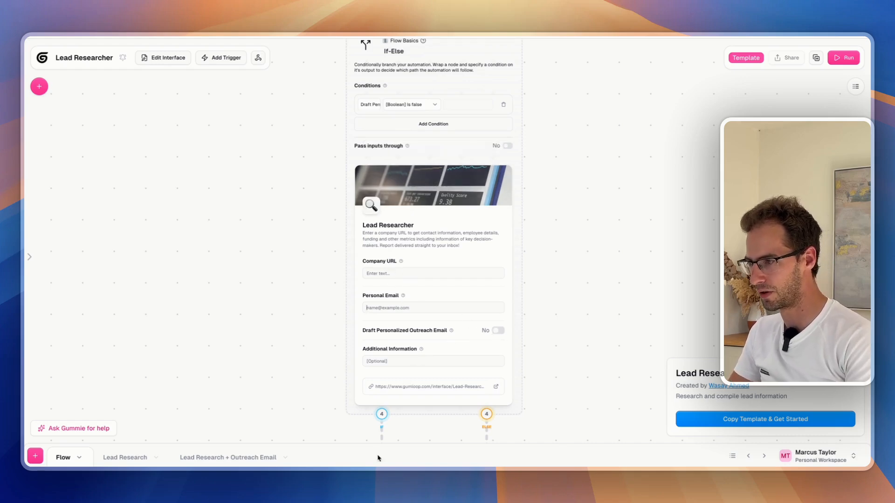
pyautogui.click(497, 331)
pyautogui.click(497, 331)
pyautogui.click(497, 331)
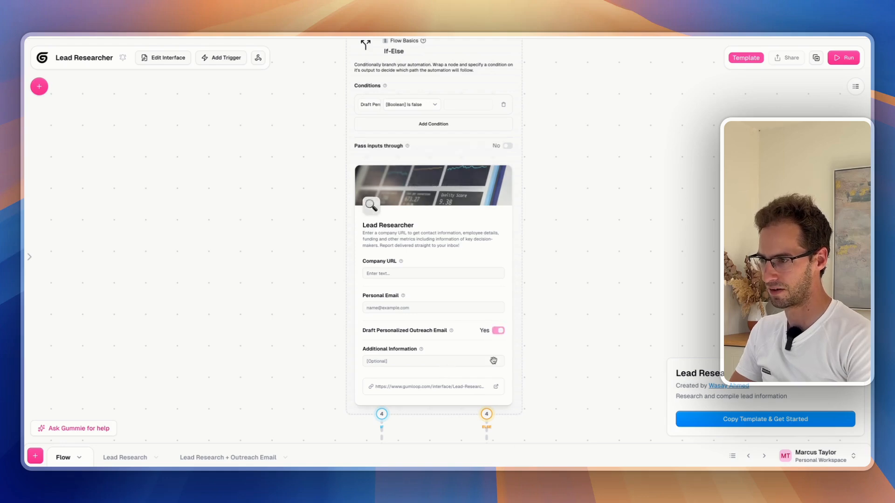
pyautogui.click(499, 331)
pyautogui.moveTo(594, 253); pyautogui.dragTo(615, 238)
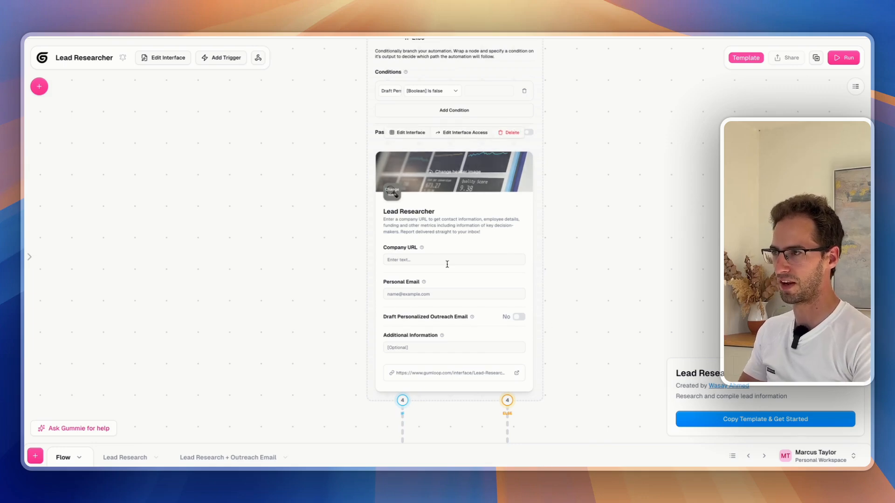
pyautogui.scroll(3, 438, 136)
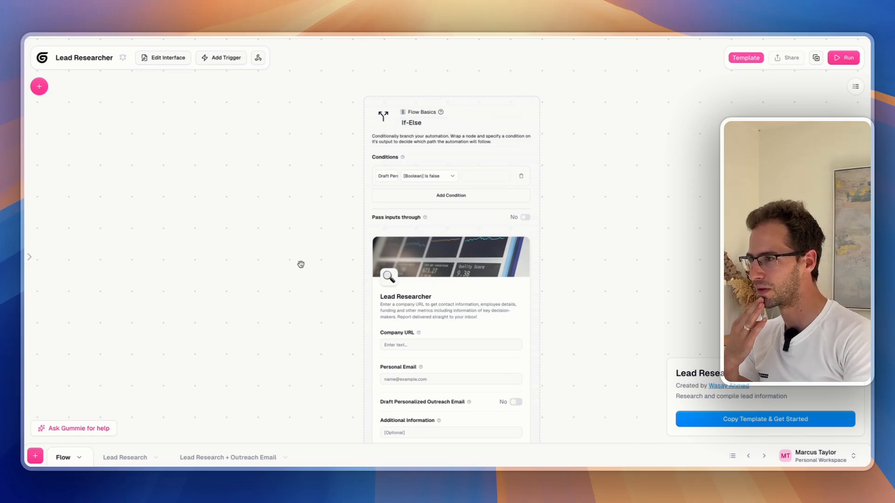
# Scroll down to review the Lead Research and Lead Research + Outreach Email Error Shield subflows
pyautogui.scroll(-5, 300, 264)
pyautogui.scroll(-12, 241, 235)
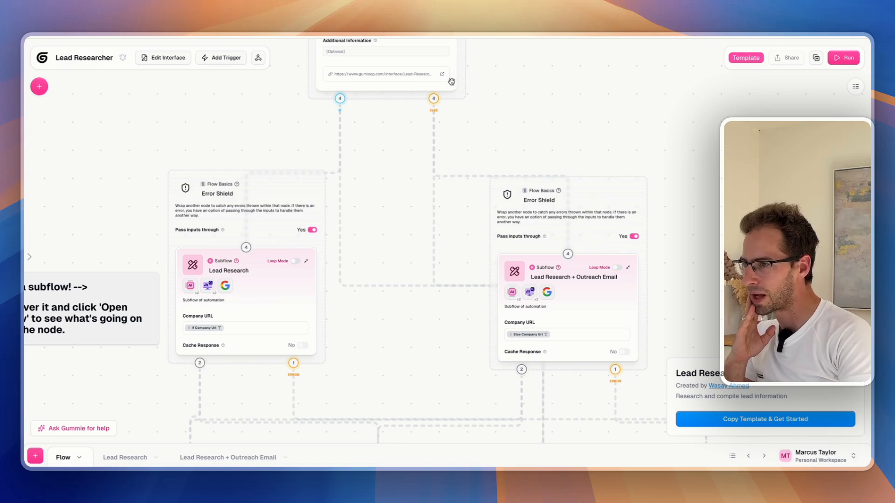
pyautogui.moveTo(580, 300)
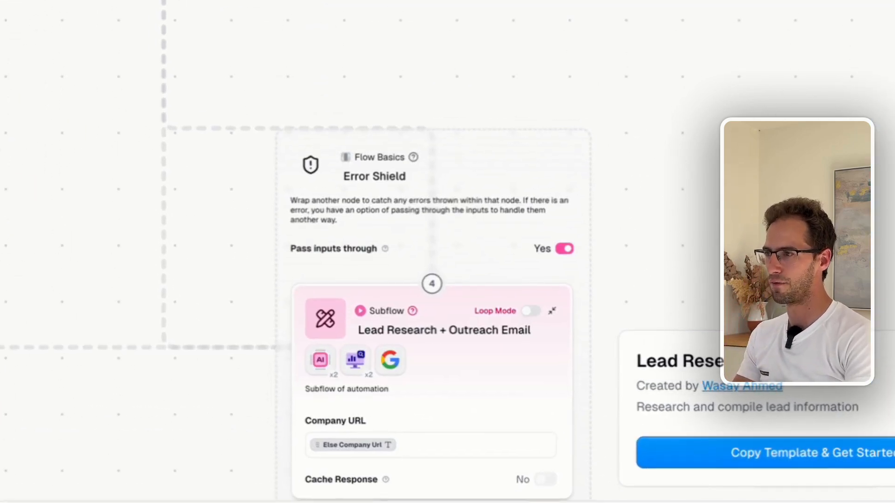
pyautogui.moveTo(450, 313)
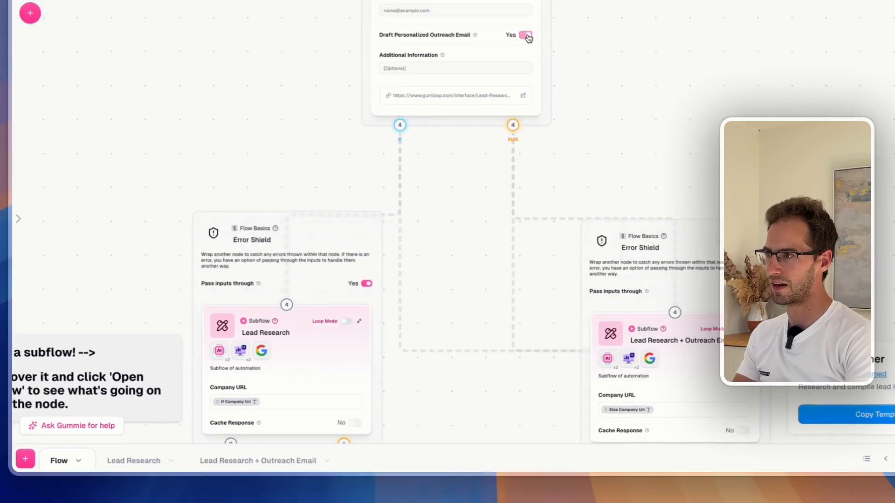
# Begin entering the lindy.ai company URL and a personal email address in the form
pyautogui.click(379, 133)
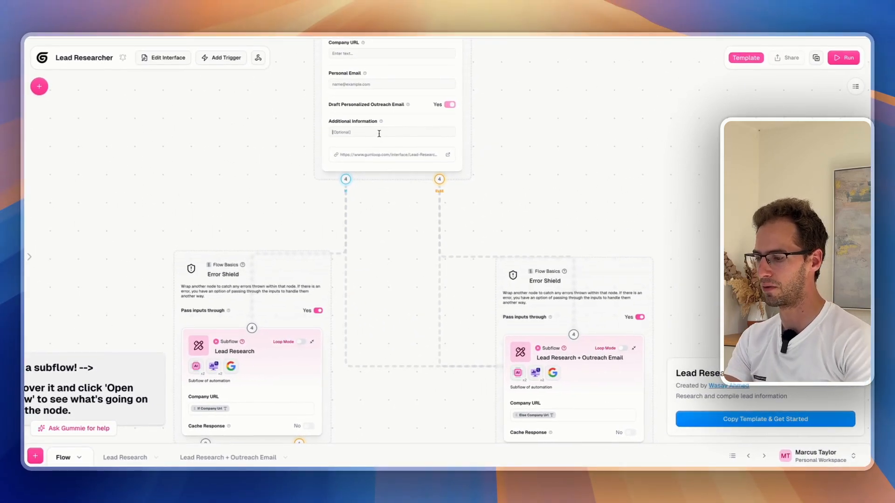
pyautogui.click(345, 55)
pyautogui.write('https://lindy.ai')
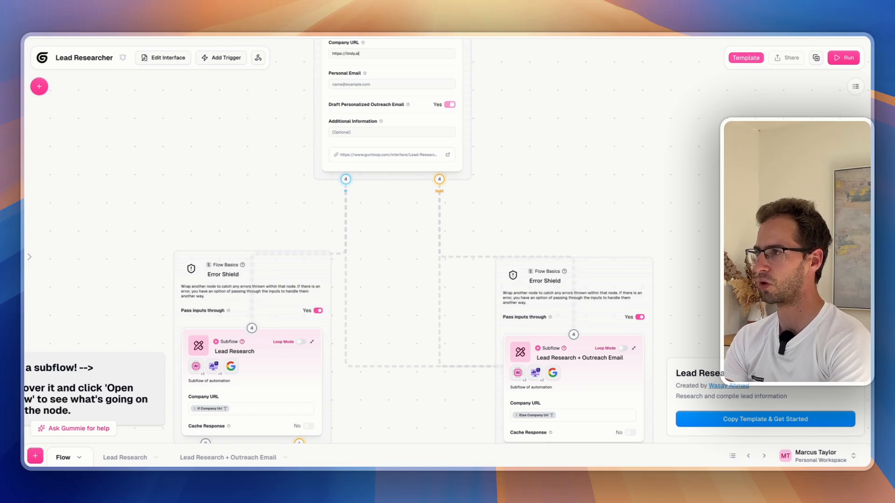
pyautogui.click(356, 88)
pyautogui.moveTo(366, 76)
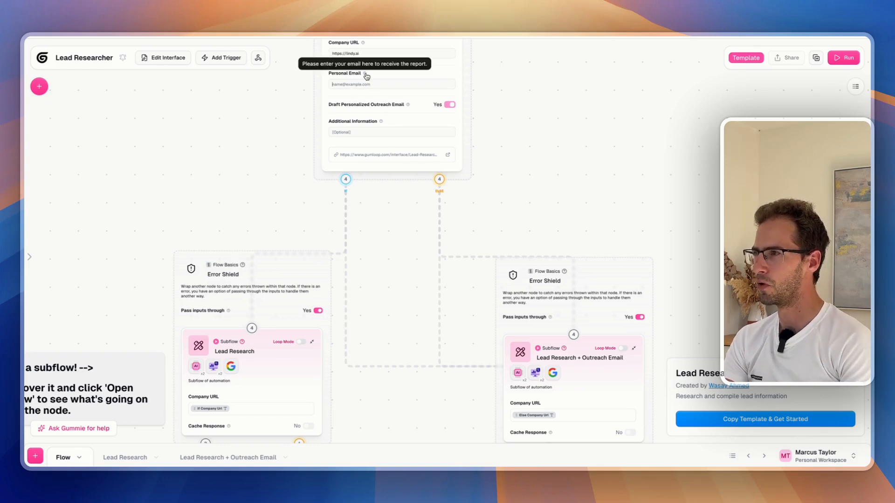
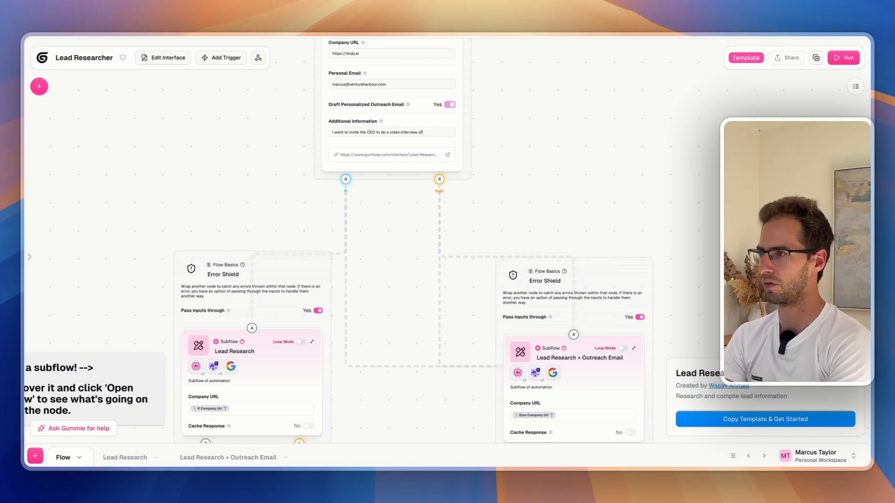
pyautogui.scroll(-3, 377, 148)
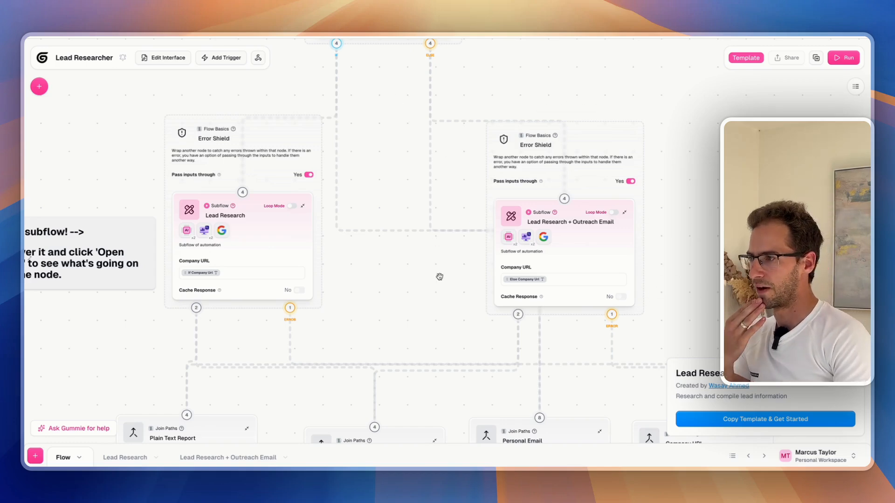
pyautogui.scroll(-2, 469, 225)
pyautogui.hscroll(-1, 468, 225)
pyautogui.scroll(-3, 468, 225)
pyautogui.hscroll(-2, 468, 225)
pyautogui.scroll(2, 490, 252)
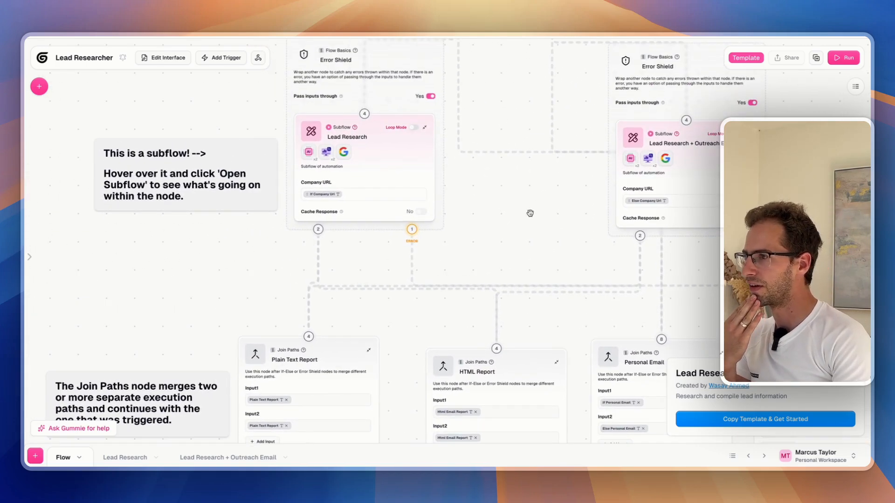
pyautogui.scroll(1, 513, 279)
pyautogui.moveTo(513, 279)
pyautogui.mouseDown()
pyautogui.moveTo(476, 280)
pyautogui.moveTo(474, 240)
pyautogui.moveTo(498, 275)
pyautogui.mouseUp()
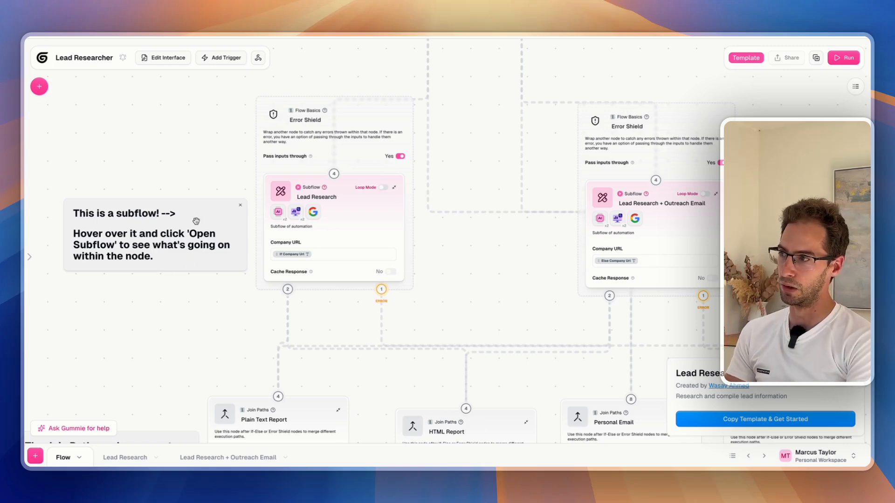
pyautogui.moveTo(319, 191)
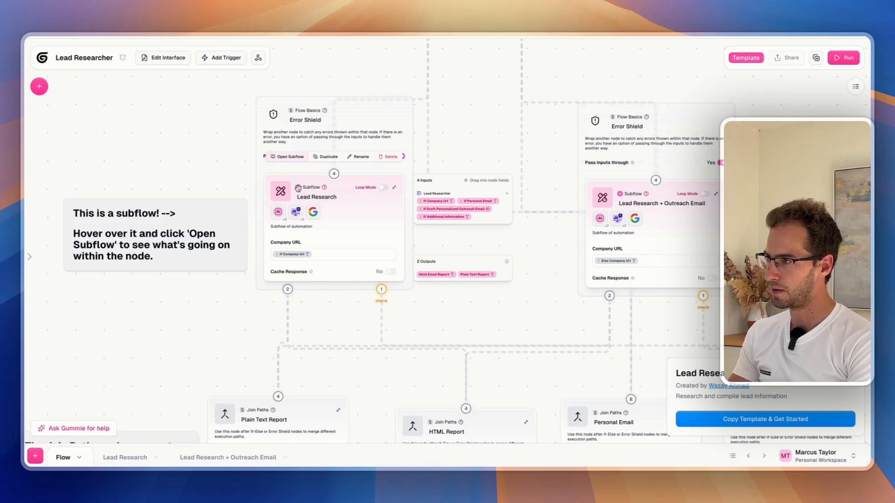
pyautogui.click(291, 159)
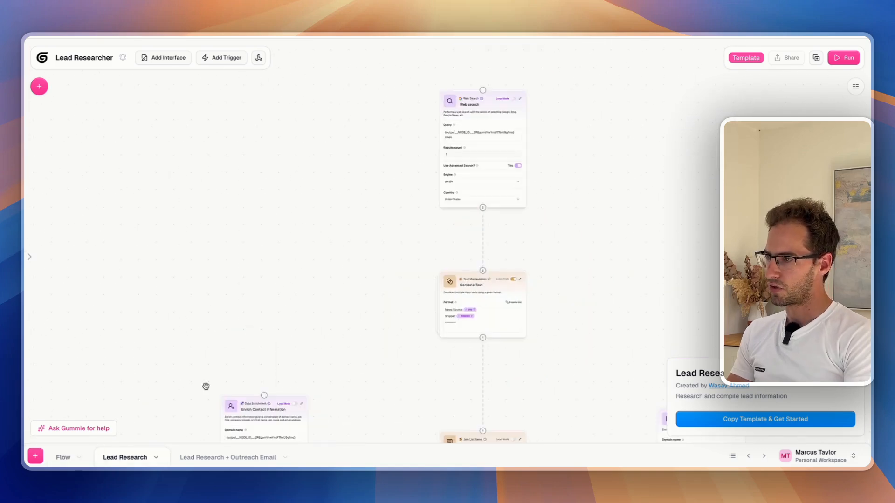
pyautogui.click(63, 457)
pyautogui.moveTo(638, 196)
pyautogui.click(609, 163)
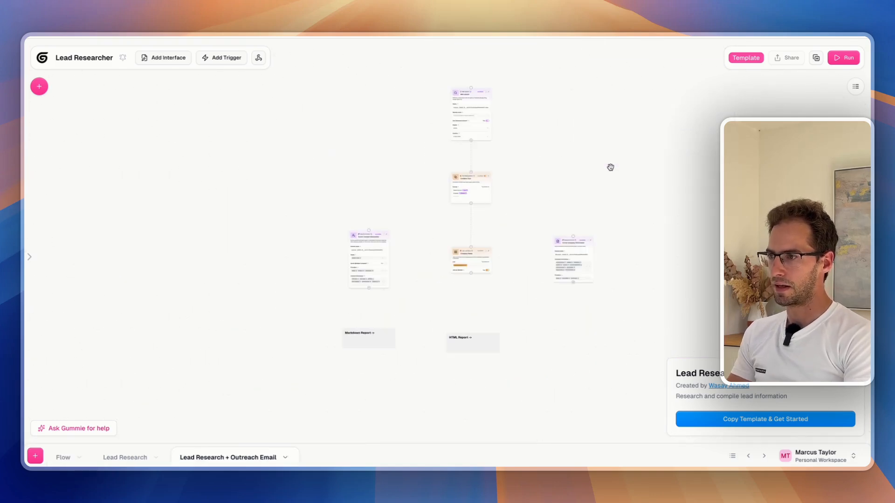
pyautogui.click(128, 457)
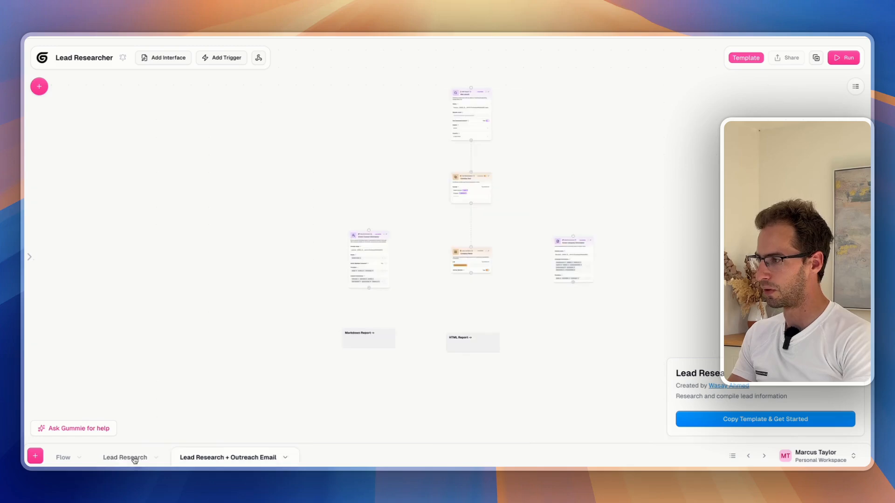
pyautogui.click(62, 457)
pyautogui.scroll(-3, 383, 294)
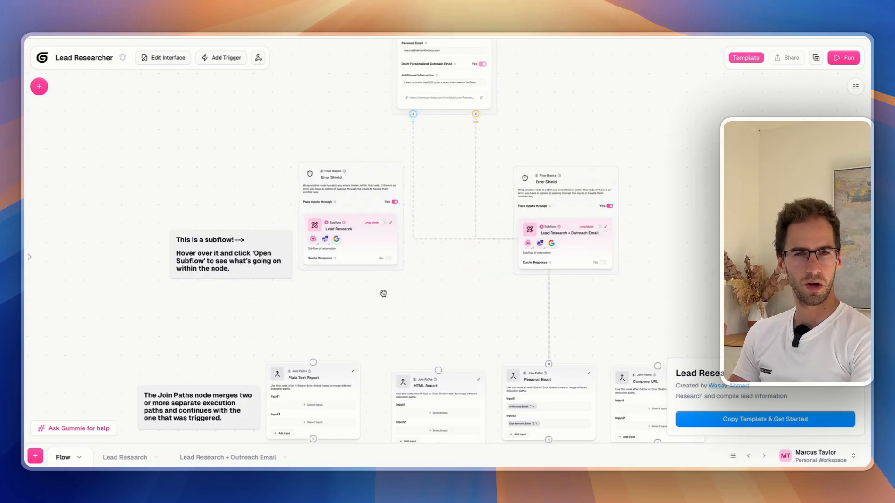
pyautogui.scroll(3, 421, 311)
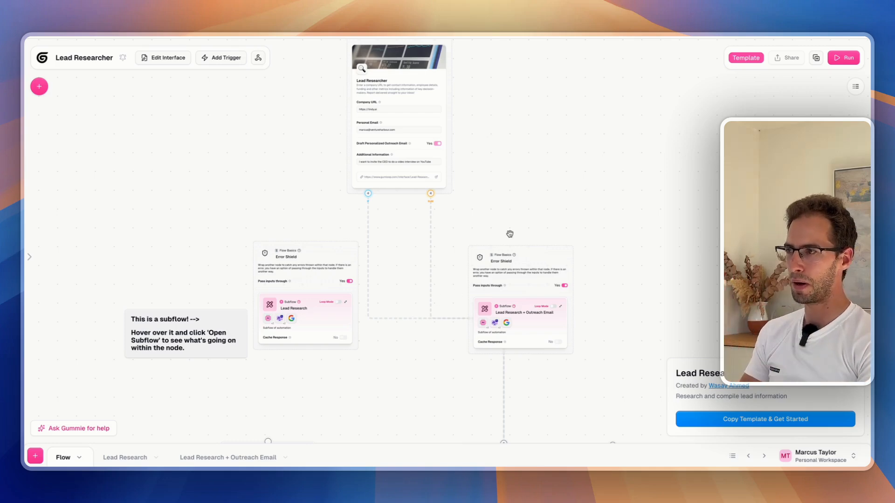
pyautogui.scroll(-1, 509, 231)
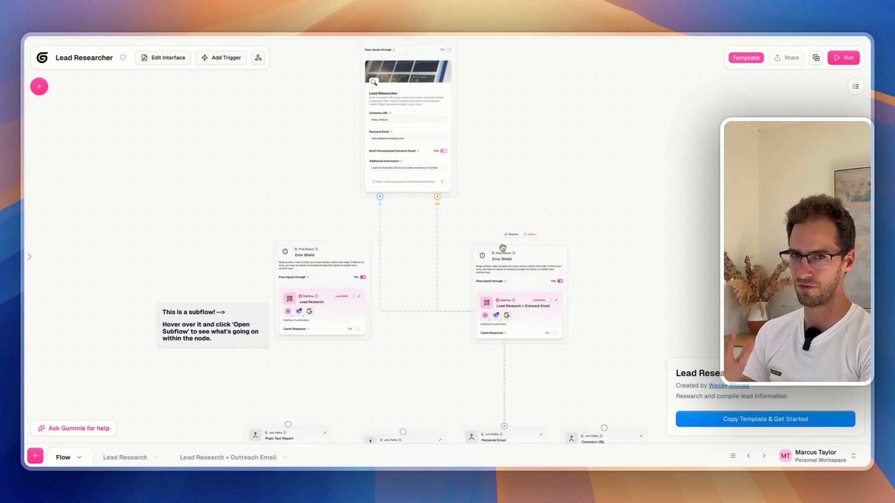
pyautogui.moveTo(353, 307)
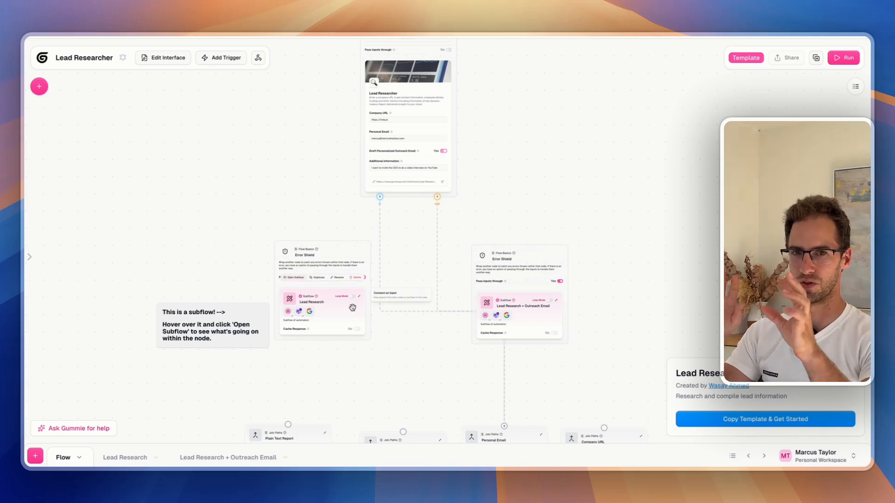
pyautogui.scroll(-3, 352, 307)
pyautogui.hscroll(-3, 352, 308)
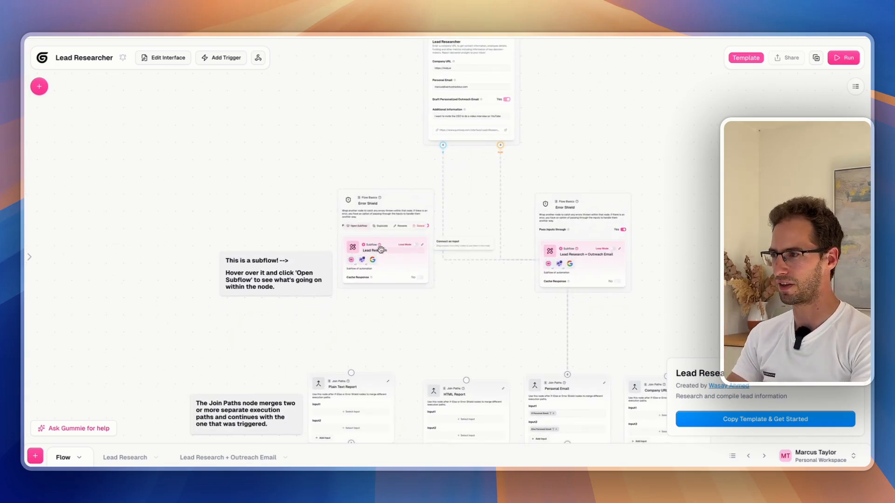
pyautogui.scroll(3, 385, 234)
pyautogui.scroll(2, 386, 234)
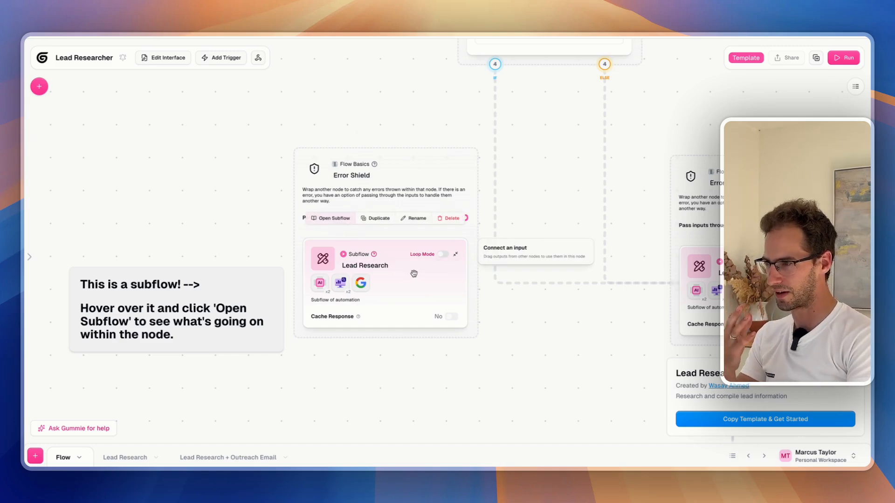
pyautogui.scroll(-1, 528, 193)
pyautogui.moveTo(531, 191); pyautogui.dragTo(468, 140)
pyautogui.moveTo(668, 231)
pyautogui.moveTo(669, 145)
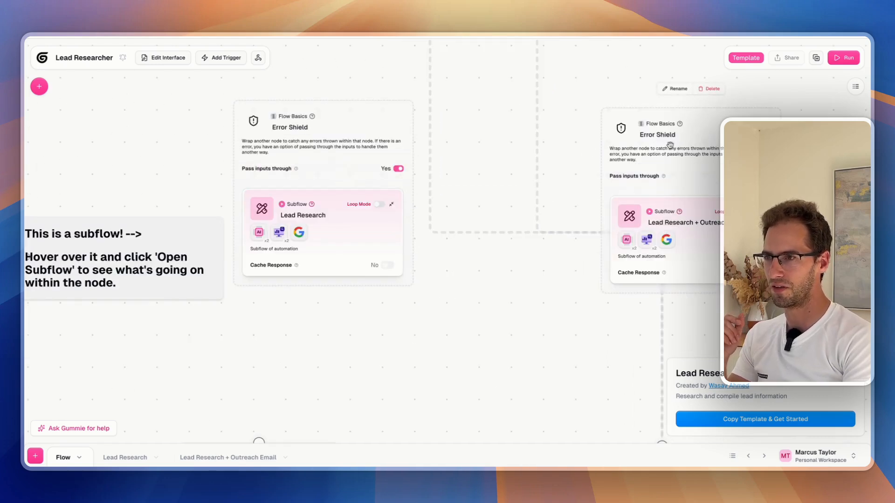
pyautogui.moveTo(584, 171); pyautogui.dragTo(512, 176)
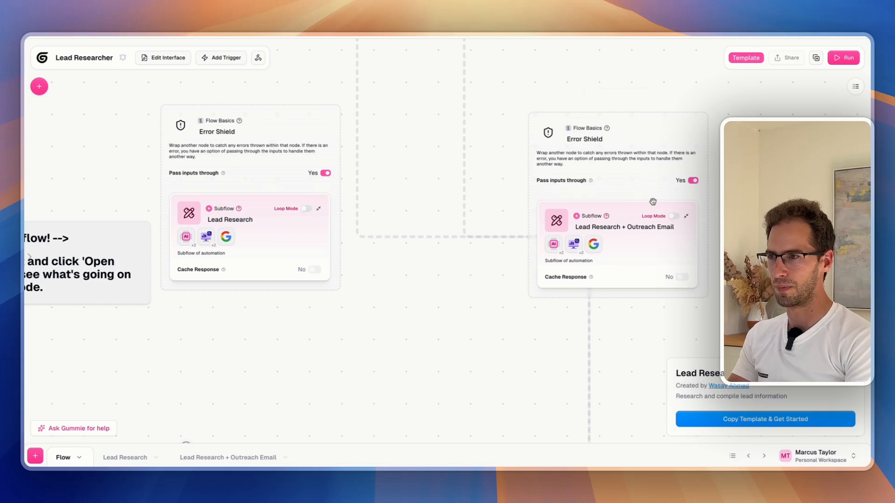
pyautogui.moveTo(544, 332); pyautogui.dragTo(620, 324)
pyautogui.moveTo(514, 297); pyautogui.dragTo(440, 311)
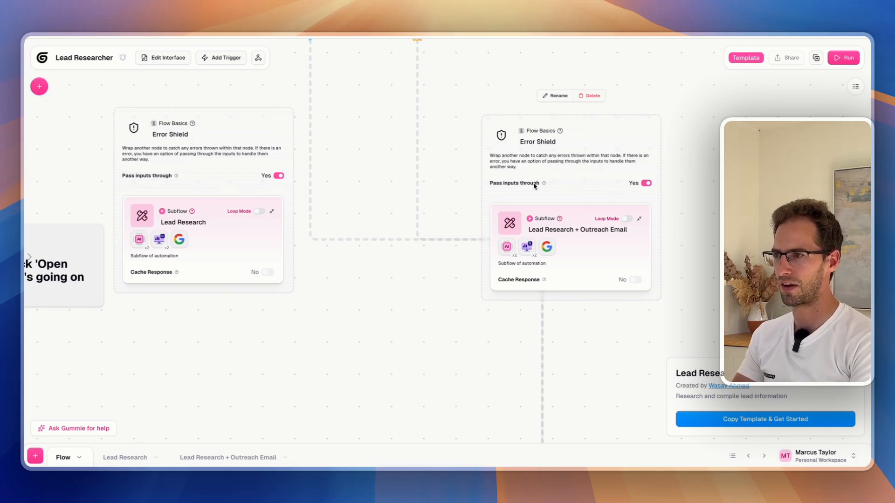
pyautogui.scroll(2, 451, 289)
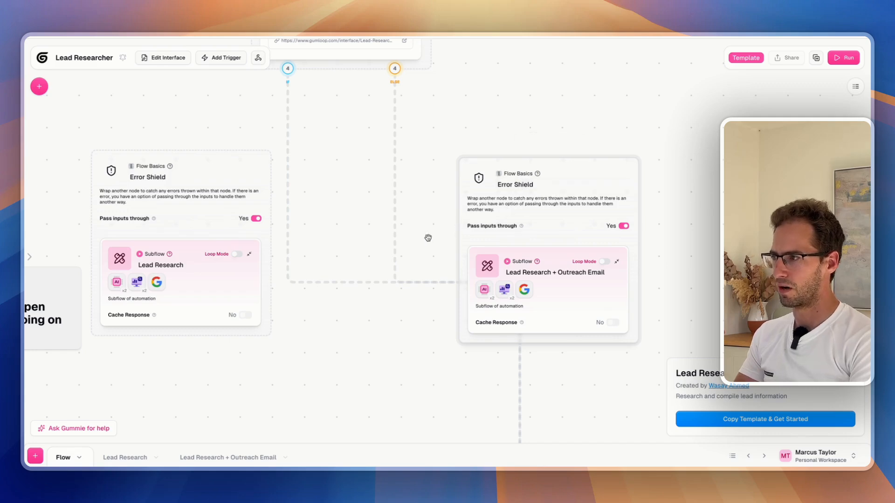
pyautogui.scroll(-6, 382, 225)
pyautogui.hscroll(-4, 383, 225)
pyautogui.moveTo(382, 225); pyautogui.dragTo(480, 102)
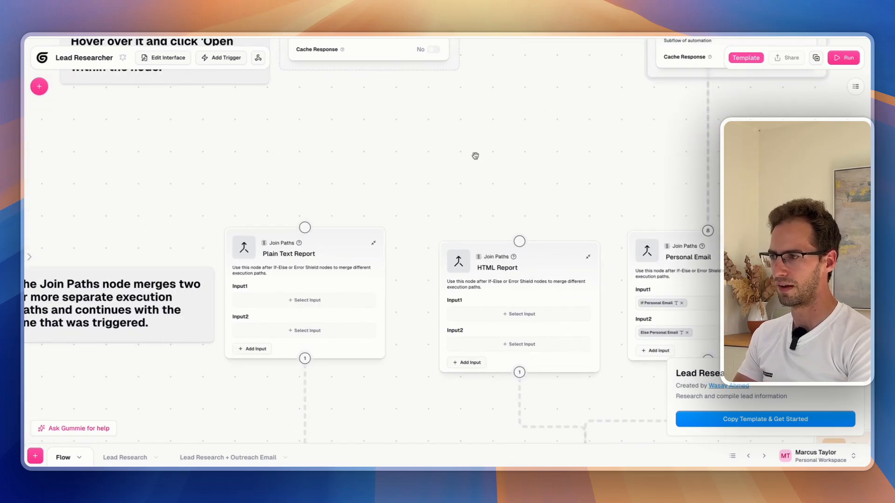
pyautogui.scroll(-1, 471, 163)
pyautogui.moveTo(449, 193); pyautogui.dragTo(438, 260)
pyautogui.moveTo(535, 242); pyautogui.dragTo(480, 173)
pyautogui.moveTo(307, 227); pyautogui.dragTo(212, 136)
pyautogui.moveTo(394, 115); pyautogui.dragTo(295, 146)
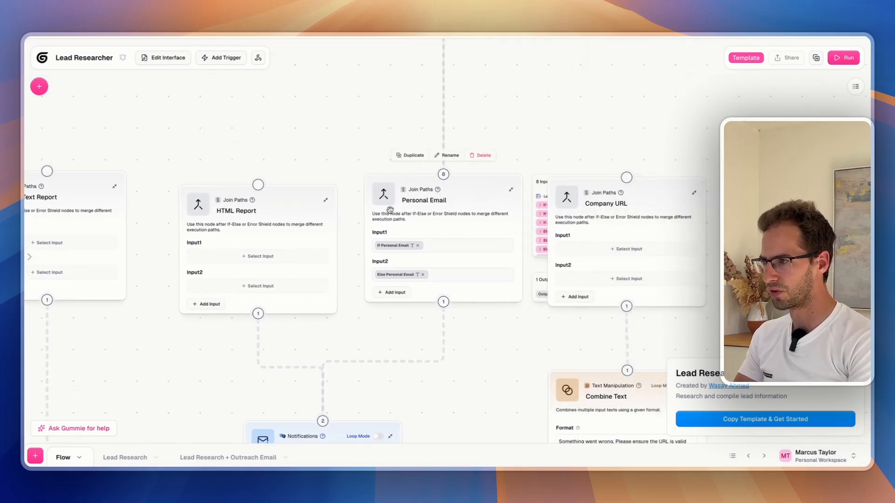
pyautogui.moveTo(520, 98); pyautogui.dragTo(416, 142)
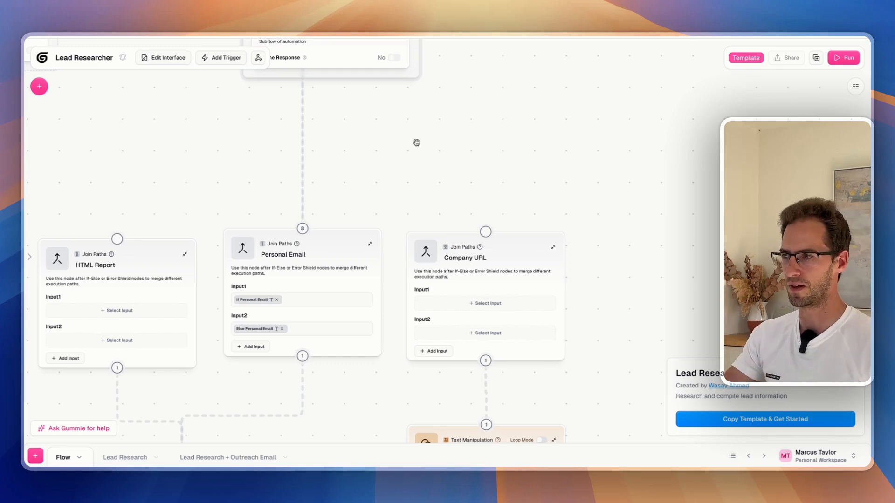
pyautogui.scroll(-5, 417, 142)
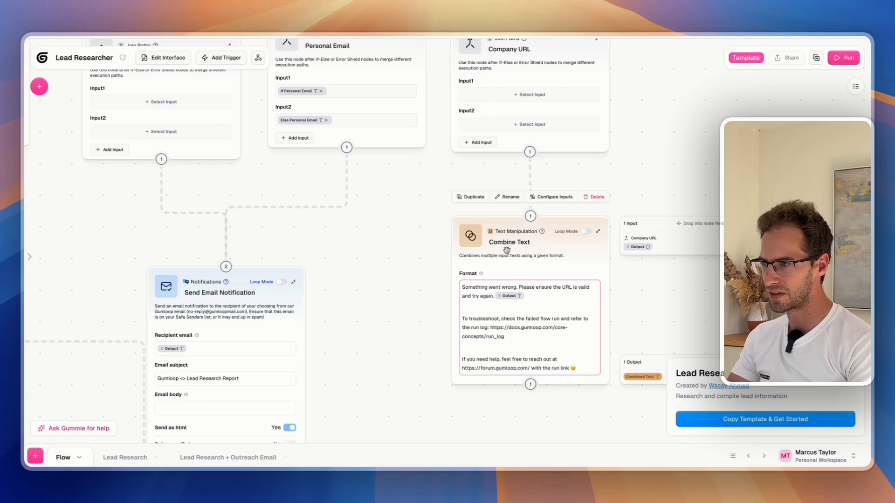
pyautogui.scroll(-3, 507, 250)
pyautogui.hscroll(-4, 507, 250)
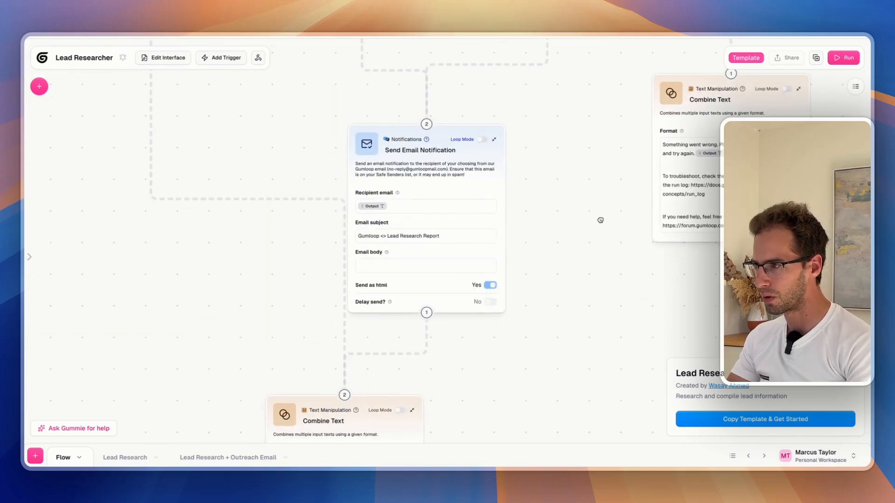
pyautogui.hscroll(2, 596, 244)
pyautogui.scroll(1, 597, 244)
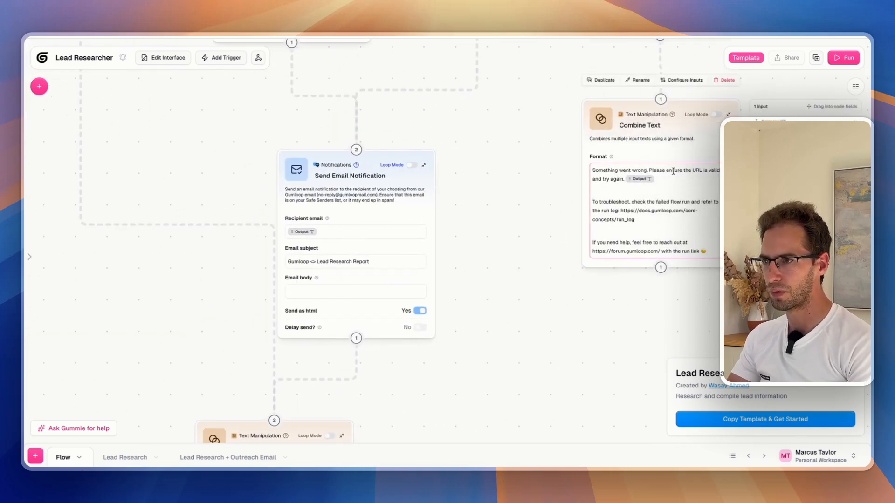
pyautogui.hscroll(-3, 496, 214)
pyautogui.scroll(-1, 496, 214)
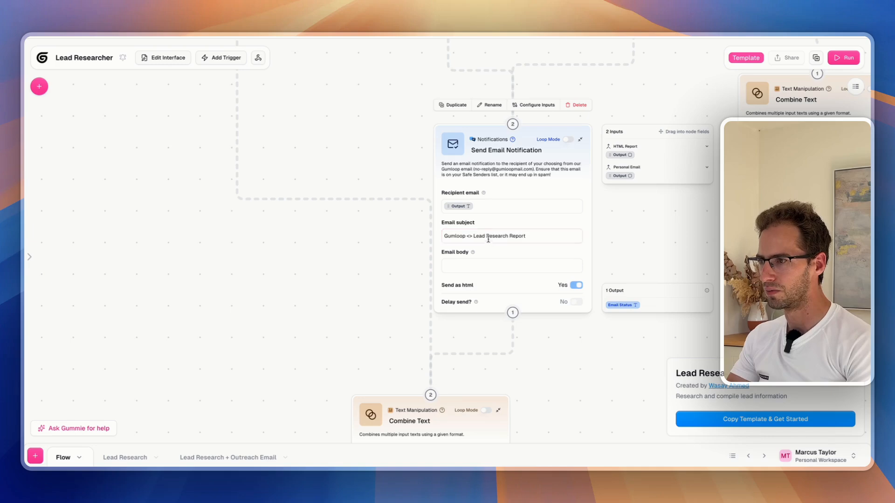
pyautogui.hscroll(-4, 396, 265)
pyautogui.scroll(-3, 396, 266)
pyautogui.scroll(4, 336, 389)
pyautogui.hscroll(2, 336, 389)
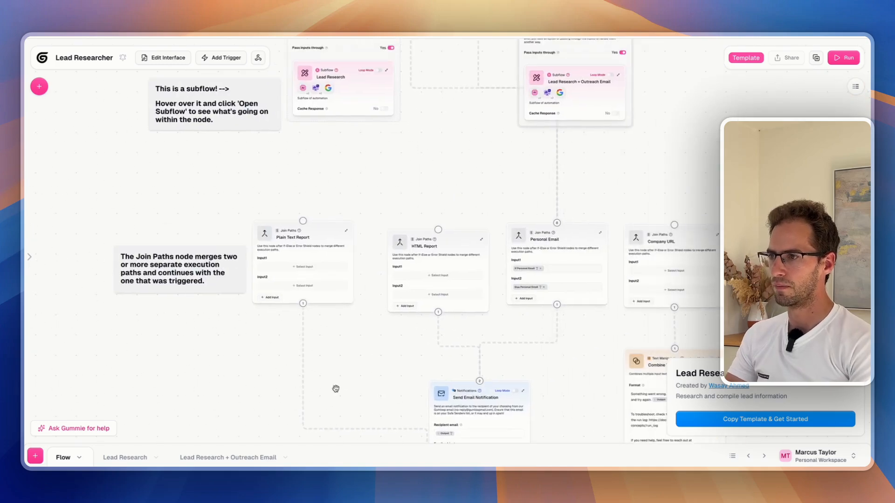
pyautogui.scroll(5, 615, 197)
pyautogui.hscroll(-1, 700, 263)
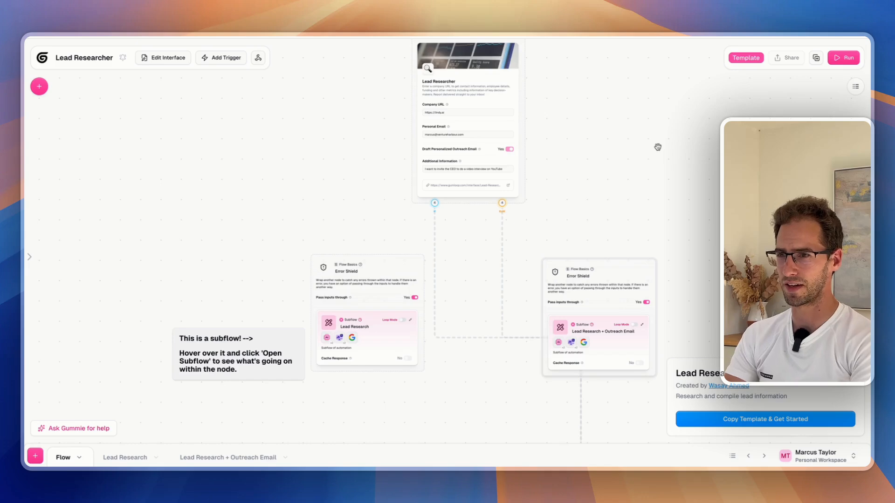
pyautogui.scroll(2, 656, 147)
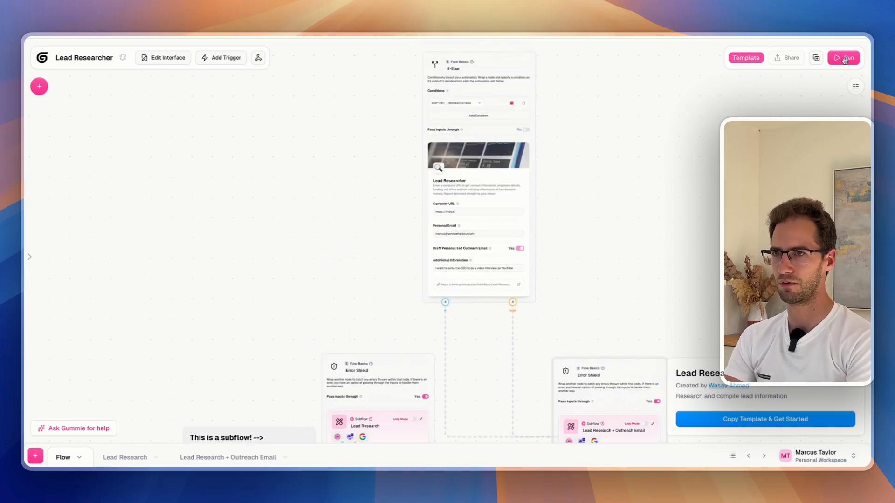
# Try running the flow, choosing Save & Run to keep the subflow changes
pyautogui.click(845, 58)
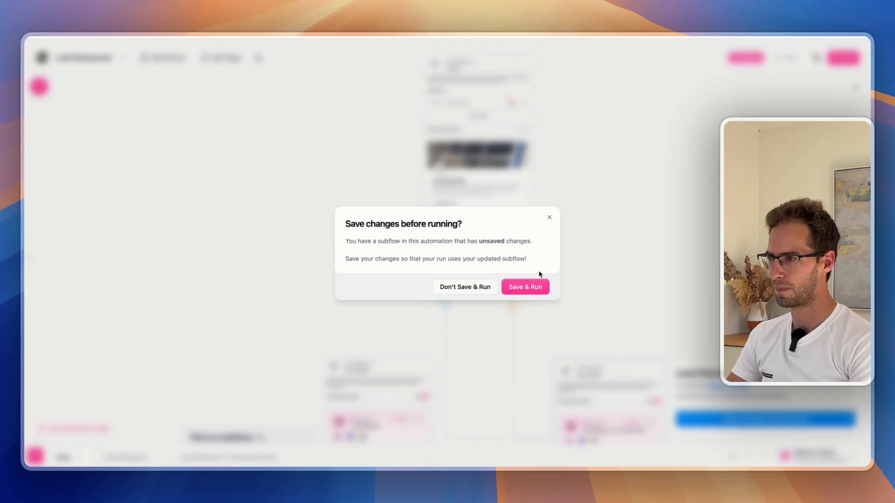
pyautogui.click(518, 292)
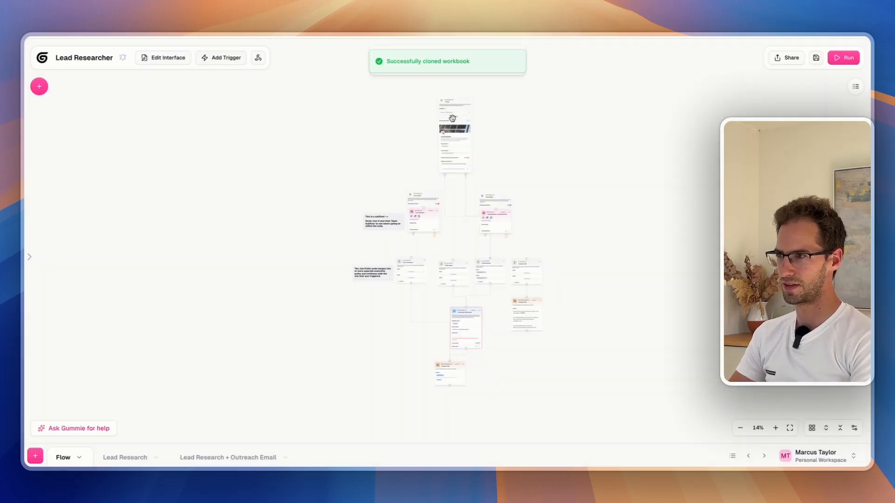
pyautogui.scroll(5, 459, 187)
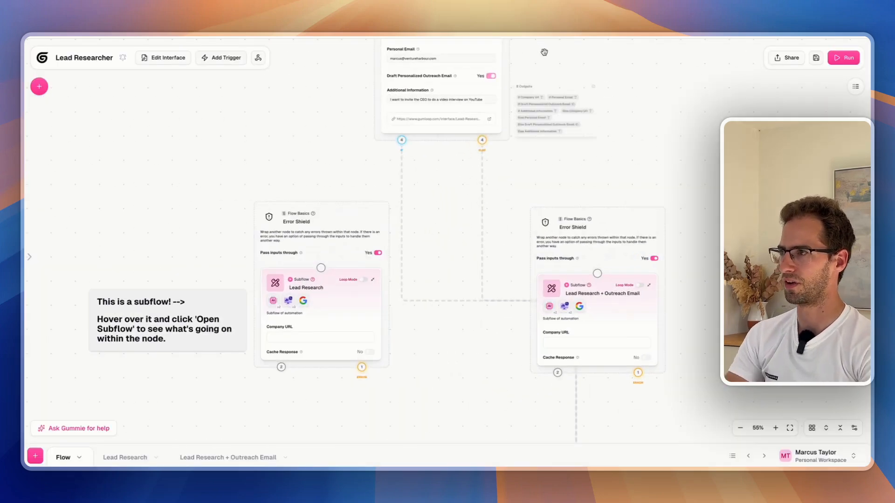
pyautogui.click(843, 59)
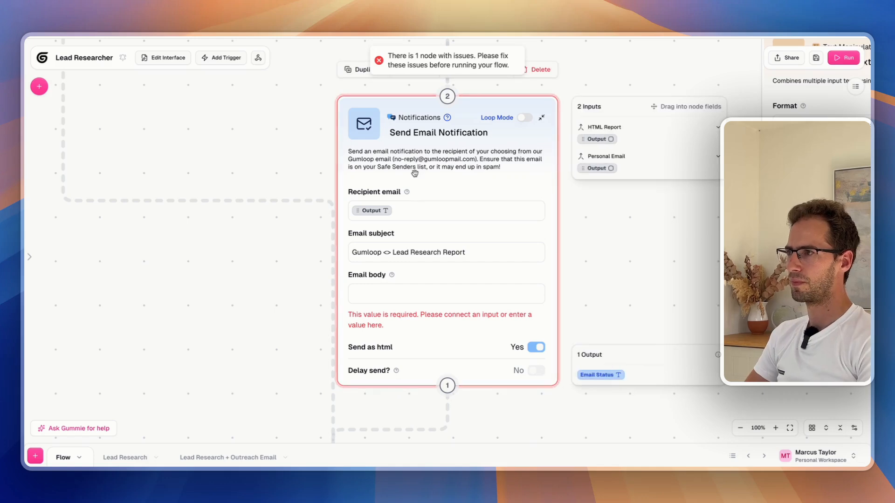
# Fill the Send Email Notification body with HTML Report's Output plus 'Test', then save
pyautogui.click(417, 83)
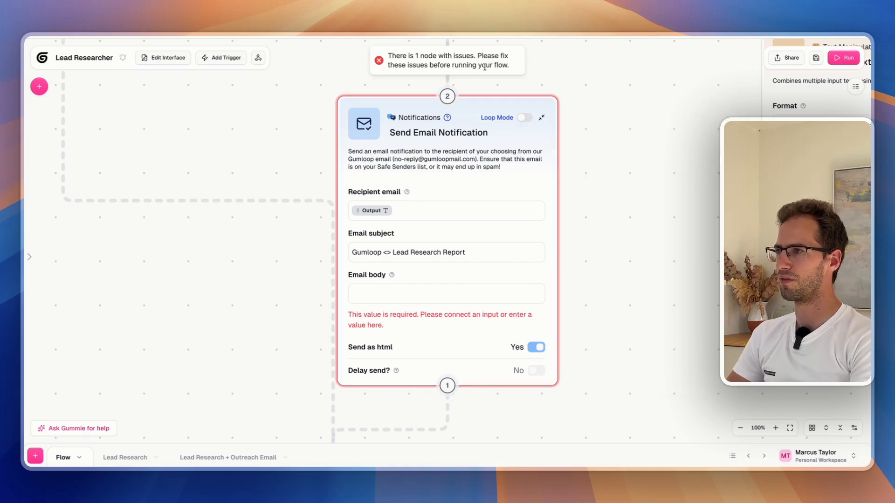
pyautogui.click(431, 313)
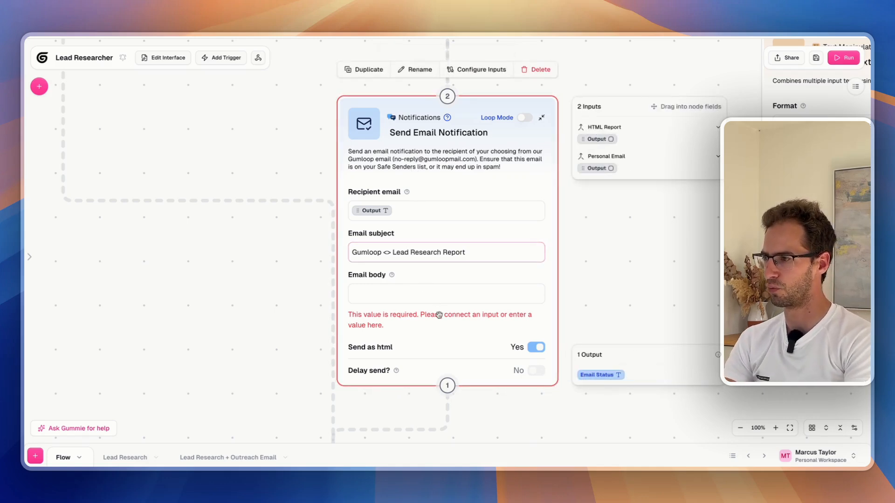
pyautogui.click(415, 296)
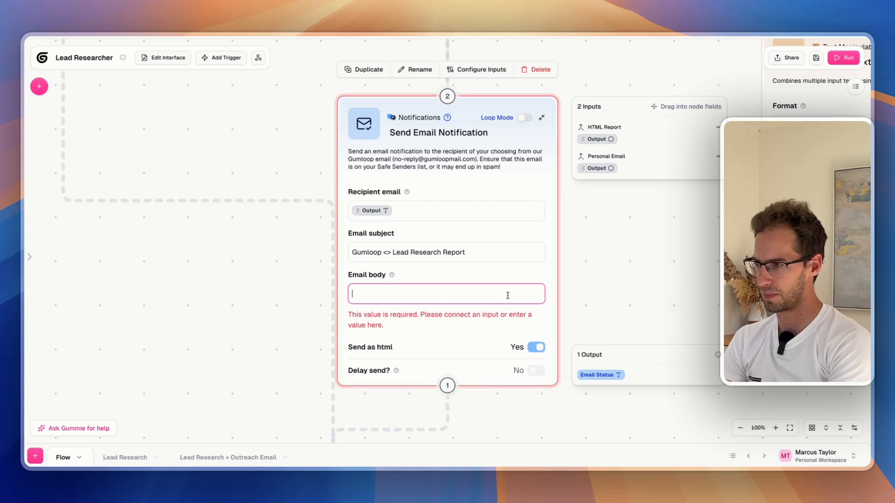
pyautogui.click(639, 118)
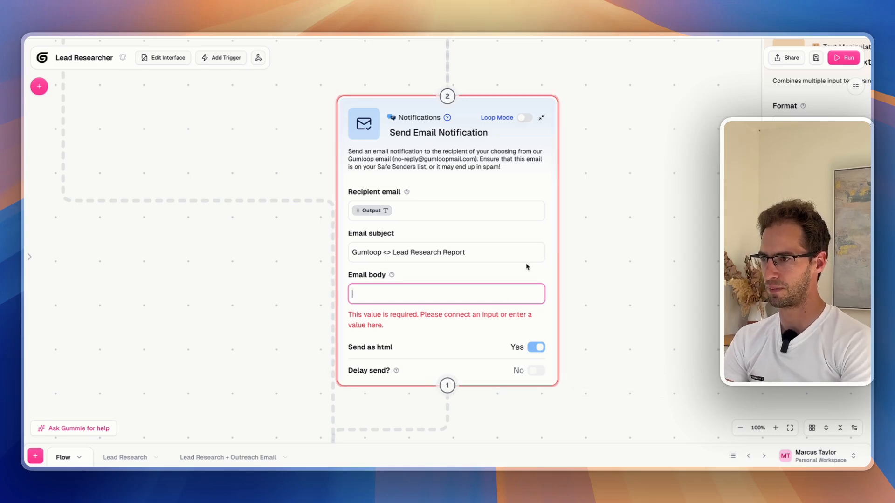
pyautogui.click(472, 296)
pyautogui.moveTo(597, 139); pyautogui.dragTo(419, 297)
pyautogui.click(423, 295)
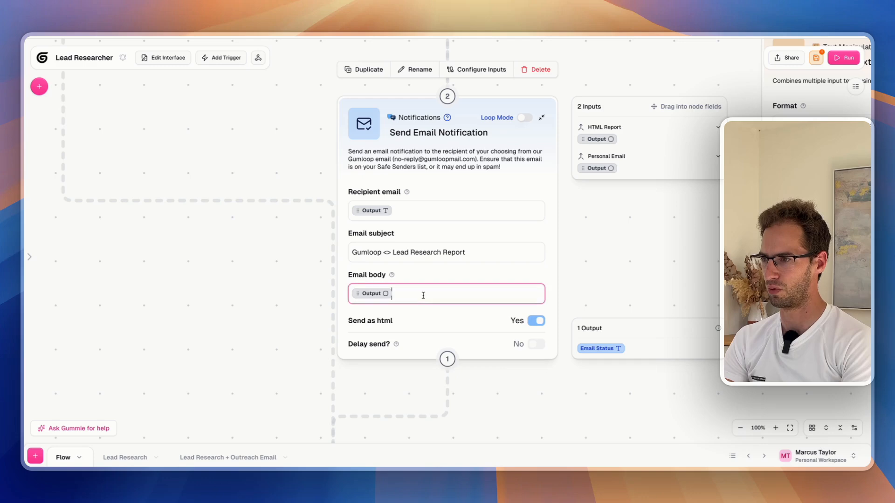
pyautogui.write('Test')
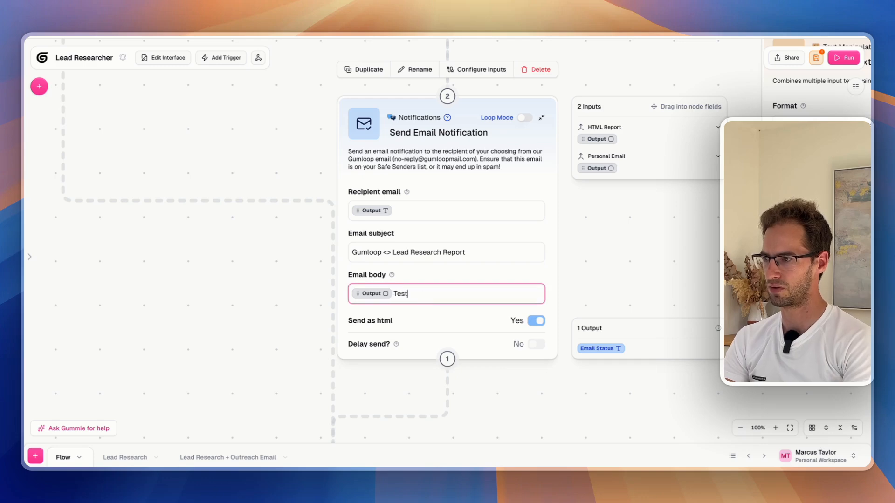
pyautogui.click(819, 60)
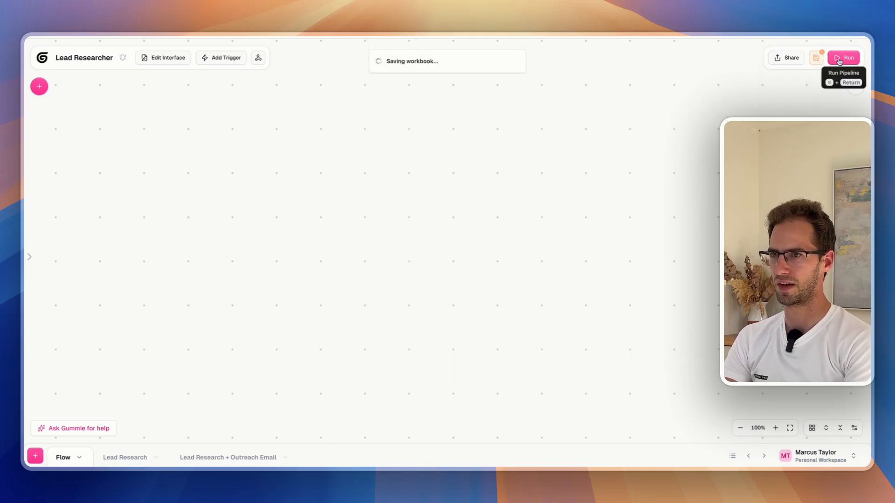
# Run the saved flow and pan to the subflows to see the HTML Report failure
pyautogui.click(838, 59)
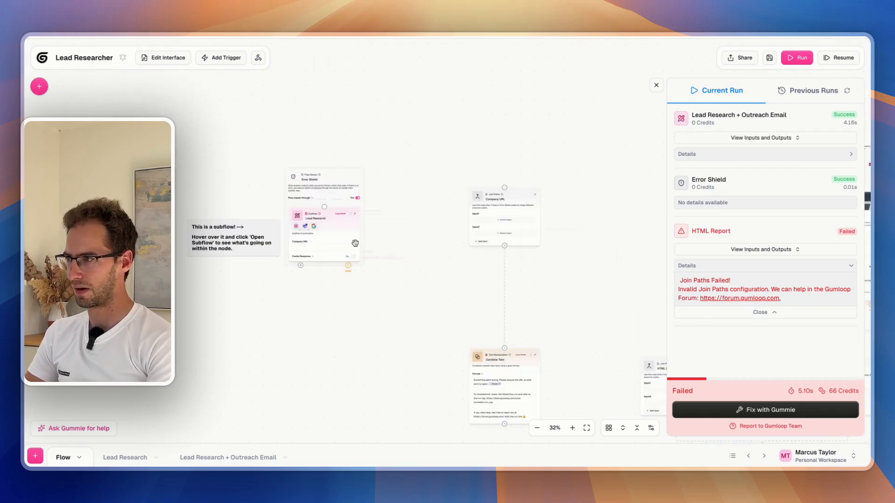
pyautogui.moveTo(371, 242); pyautogui.dragTo(413, 268)
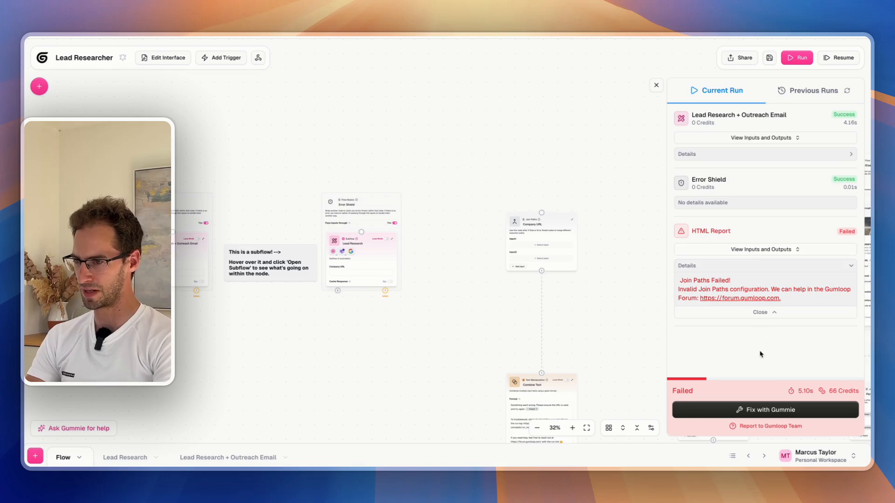
# Have Gummie fix the failed run and read through its diagnosis and fix steps
pyautogui.click(760, 413)
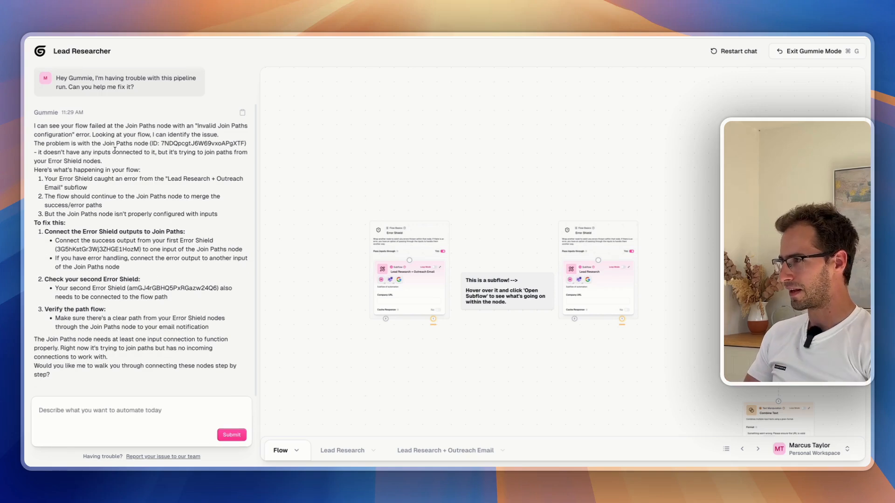
pyautogui.moveTo(41, 123); pyautogui.dragTo(220, 233)
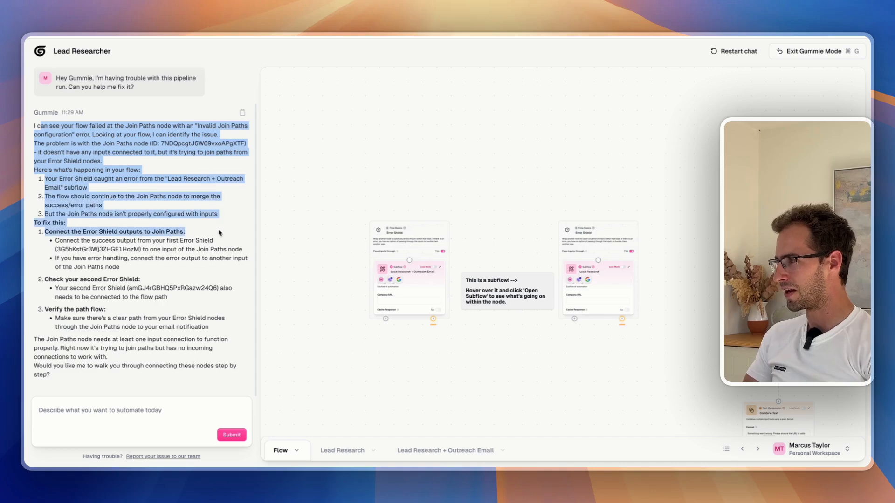
pyautogui.click(186, 222)
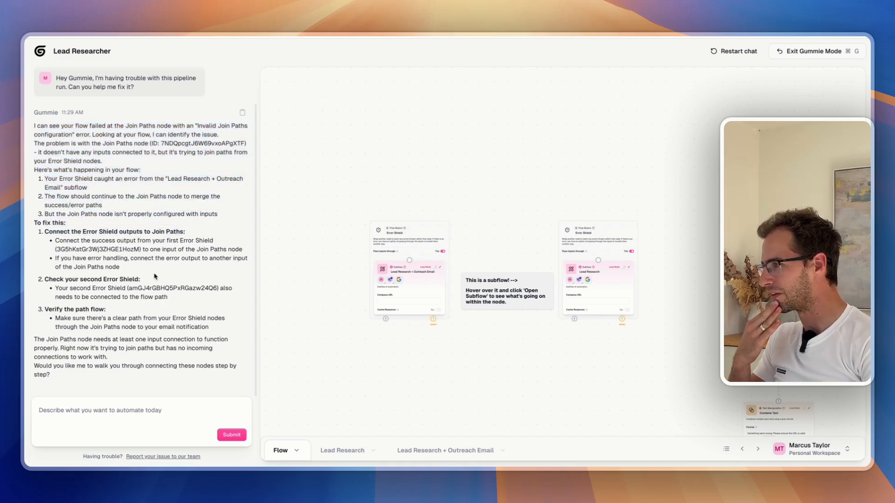
pyautogui.moveTo(45, 279); pyautogui.dragTo(134, 277)
pyautogui.moveTo(50, 178); pyautogui.dragTo(167, 188)
pyautogui.moveTo(65, 197); pyautogui.dragTo(164, 193)
pyautogui.click(177, 199)
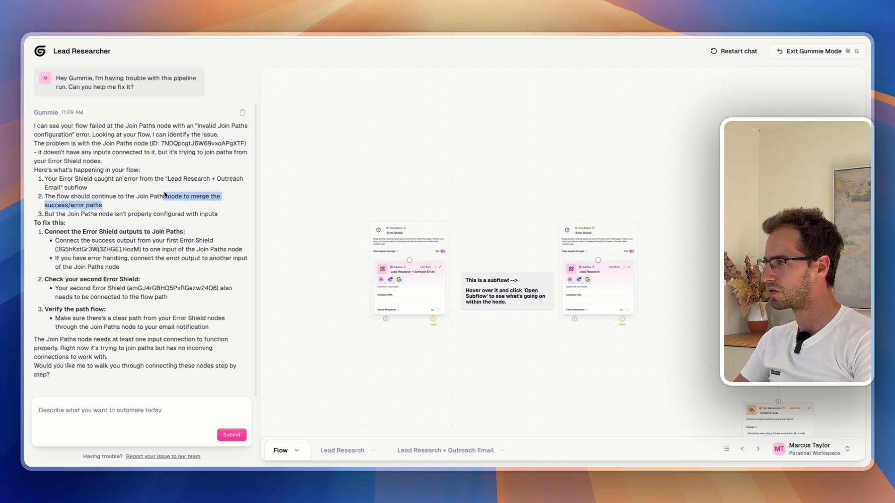
pyautogui.doubleClick(138, 213)
pyautogui.doubleClick(192, 214)
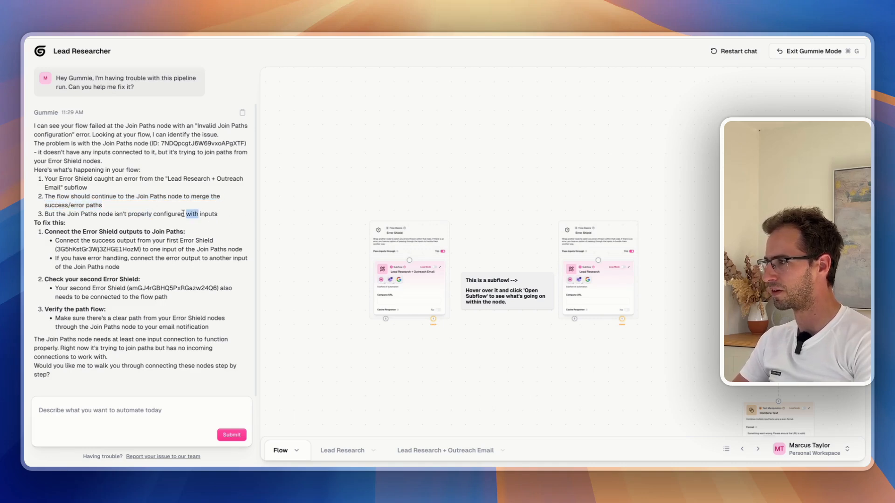
pyautogui.moveTo(61, 233); pyautogui.dragTo(193, 238)
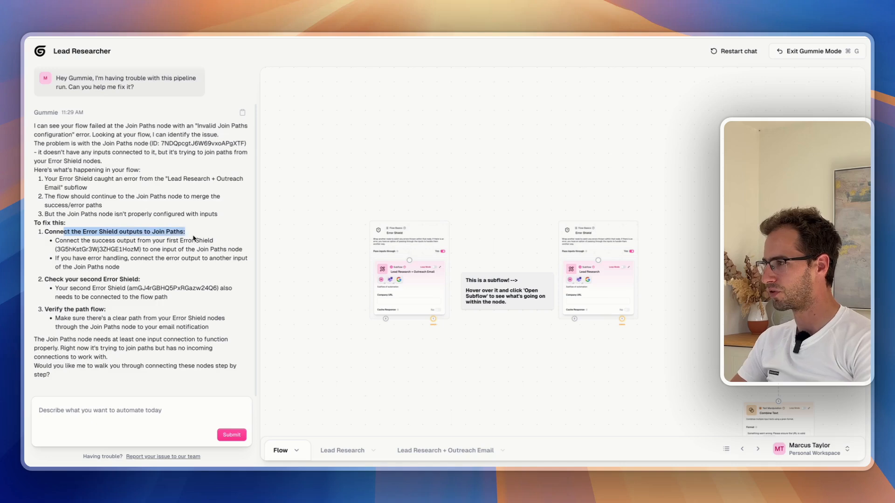
pyautogui.click(157, 238)
# Inspect the Join Paths, Combine Text, If-Else and Error Shield nodes on the canvas
pyautogui.moveTo(541, 358); pyautogui.dragTo(458, 290)
pyautogui.scroll(-2, 342, 317)
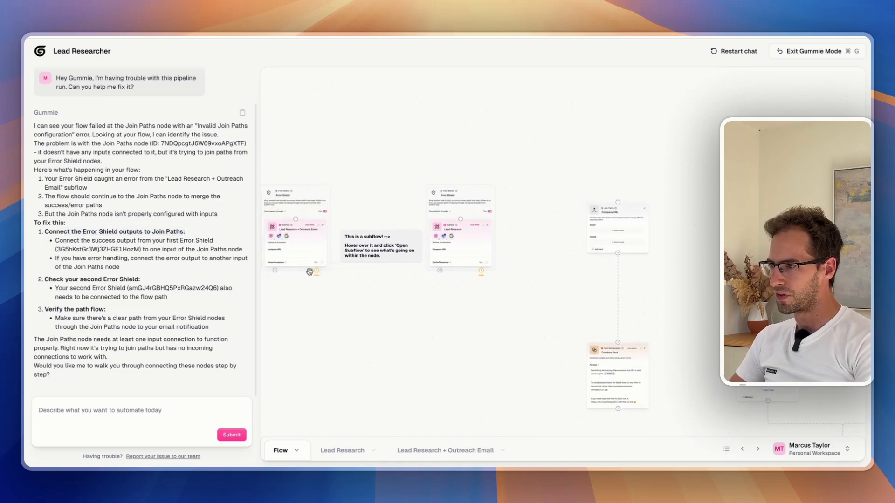
pyautogui.scroll(-5, 401, 317)
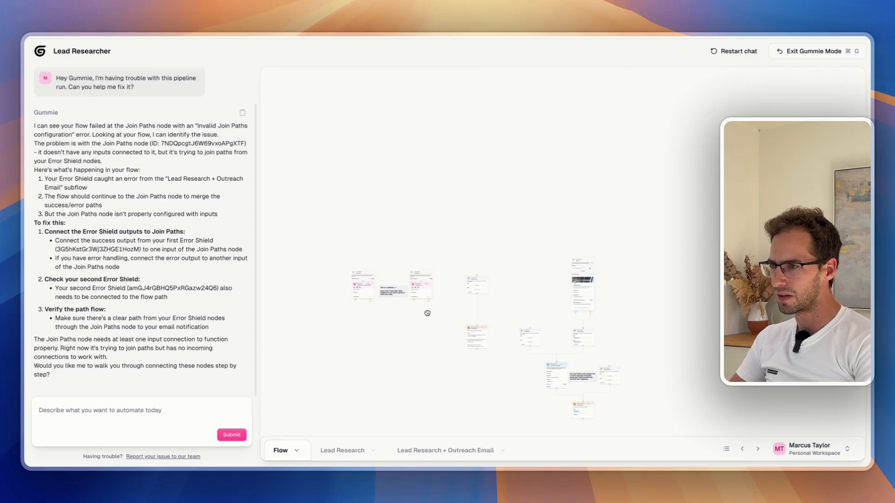
pyautogui.moveTo(427, 313); pyautogui.dragTo(373, 313)
pyautogui.scroll(5, 372, 314)
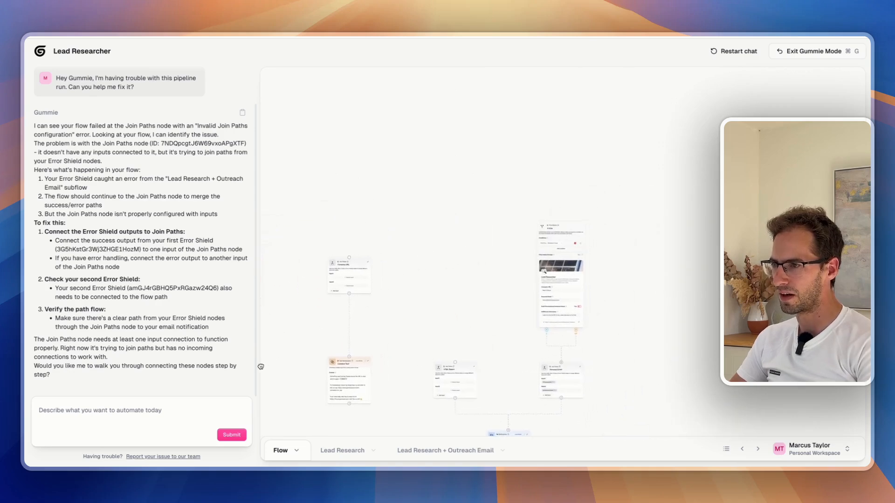
pyautogui.moveTo(261, 367); pyautogui.dragTo(256, 370)
pyautogui.moveTo(424, 325); pyautogui.dragTo(375, 223)
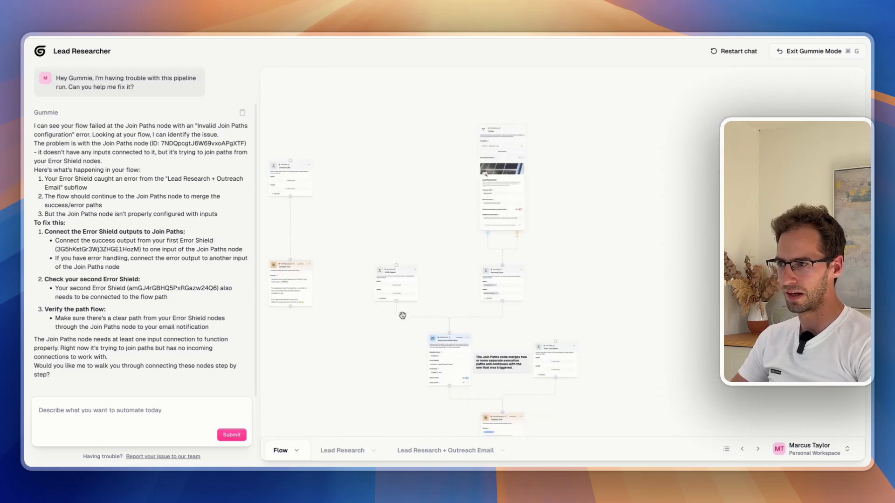
pyautogui.moveTo(402, 315); pyautogui.dragTo(332, 348)
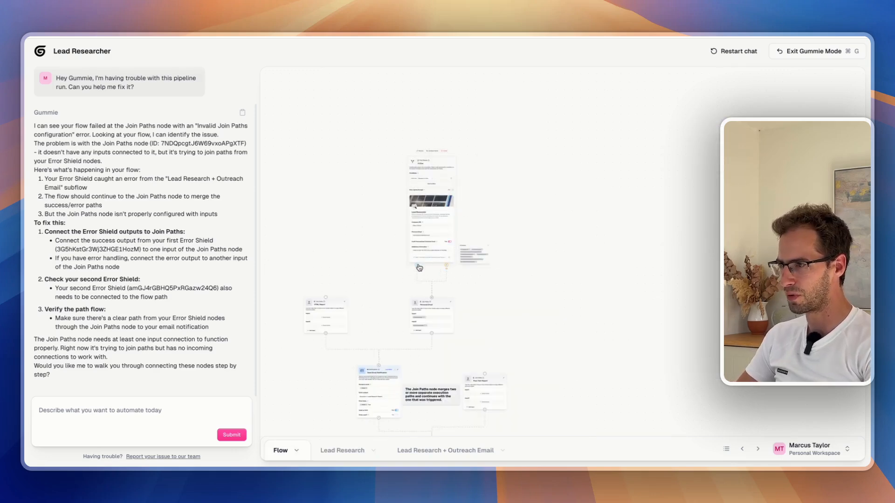
pyautogui.moveTo(401, 309); pyautogui.dragTo(549, 256)
pyautogui.moveTo(294, 144); pyautogui.dragTo(480, 242)
pyautogui.scroll(10, 467, 200)
pyautogui.scroll(-6, 337, 211)
# Ask Gummie 'Can you fix this (make the connections for me)'
pyautogui.click(97, 419)
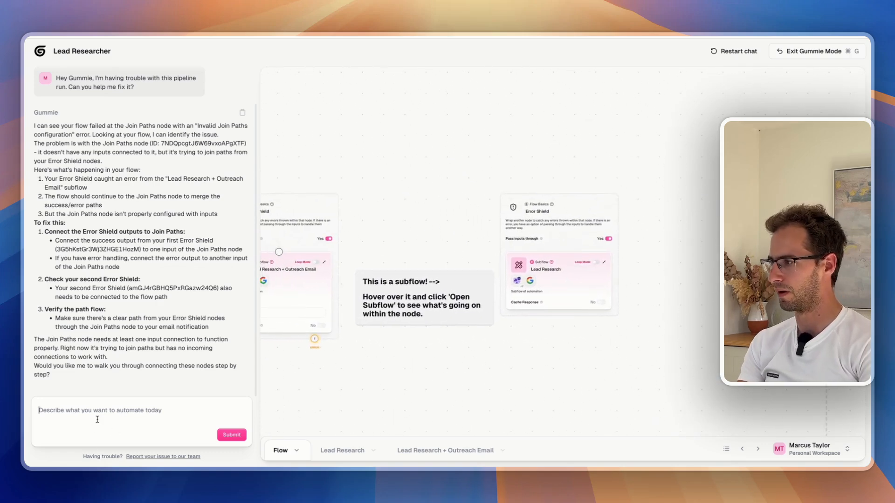
pyautogui.write('Can you fix')
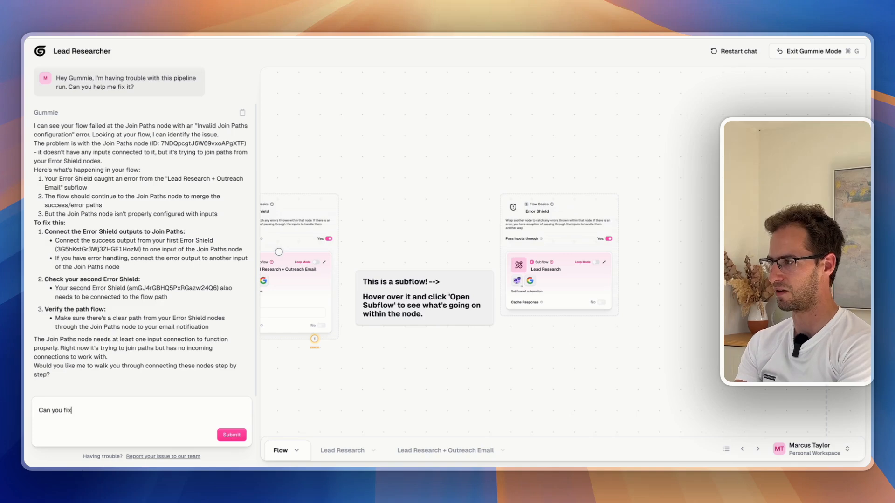
pyautogui.write(' this (make the connecti')
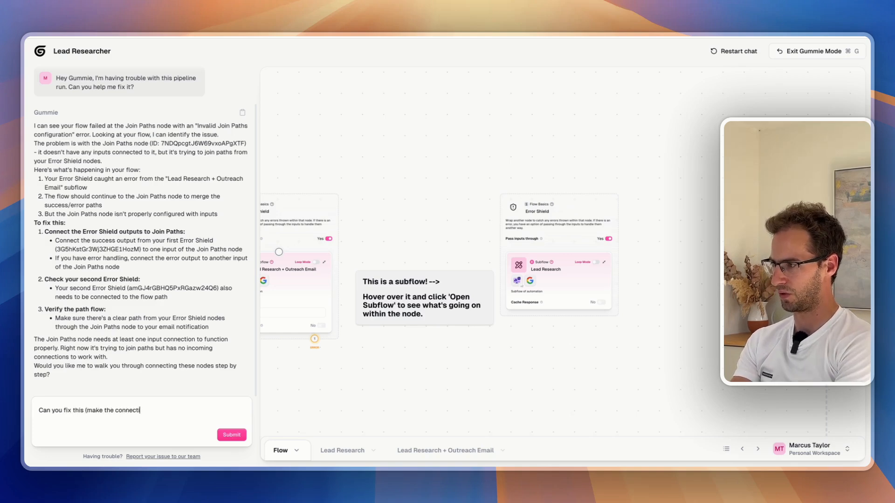
pyautogui.write('ons for me)')
pyautogui.press('Return')
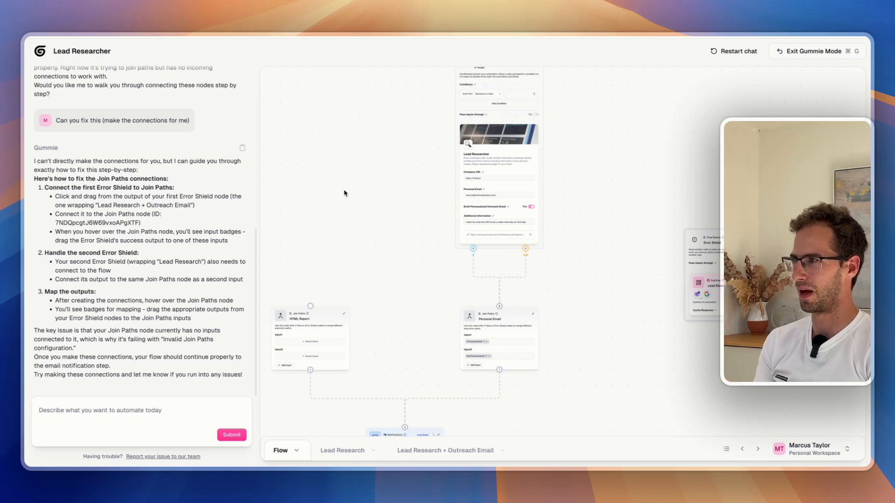
# Exit the flow without saving and reopen Lead Researcher via a 'lead rese' template search
pyautogui.click(61, 50)
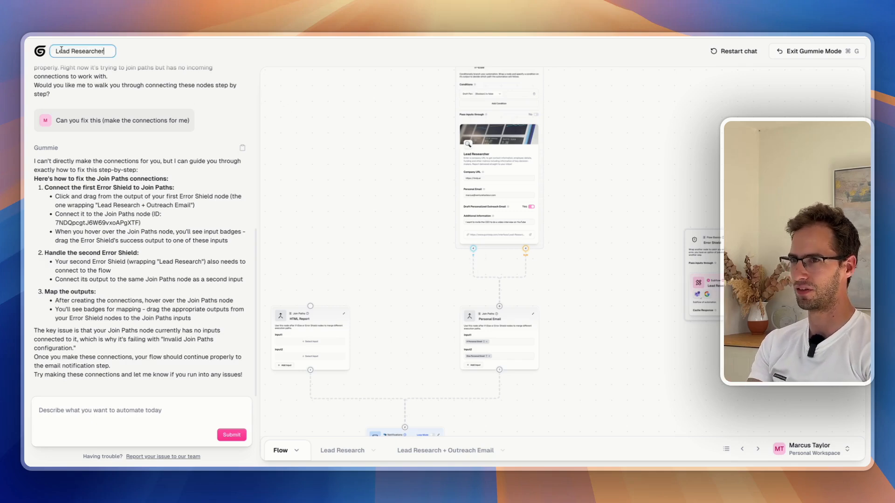
pyautogui.click(491, 279)
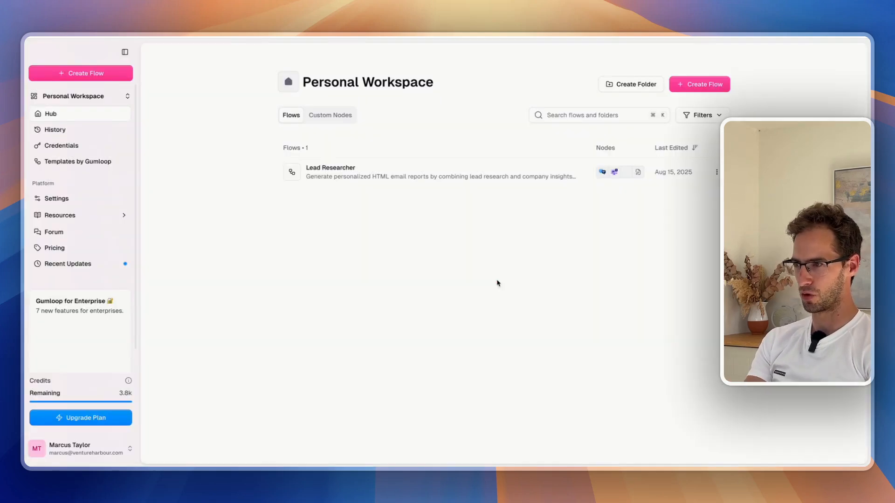
pyautogui.click(685, 83)
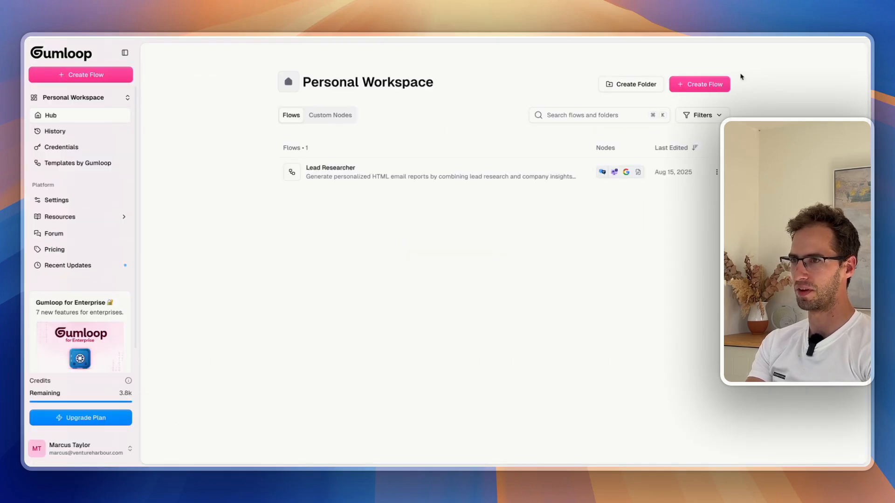
pyautogui.click(76, 170)
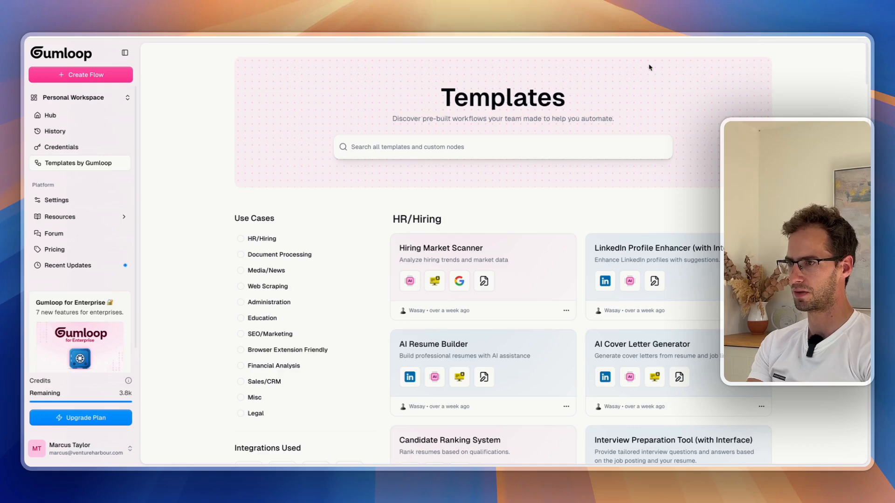
pyautogui.click(504, 147)
pyautogui.write('lead rese')
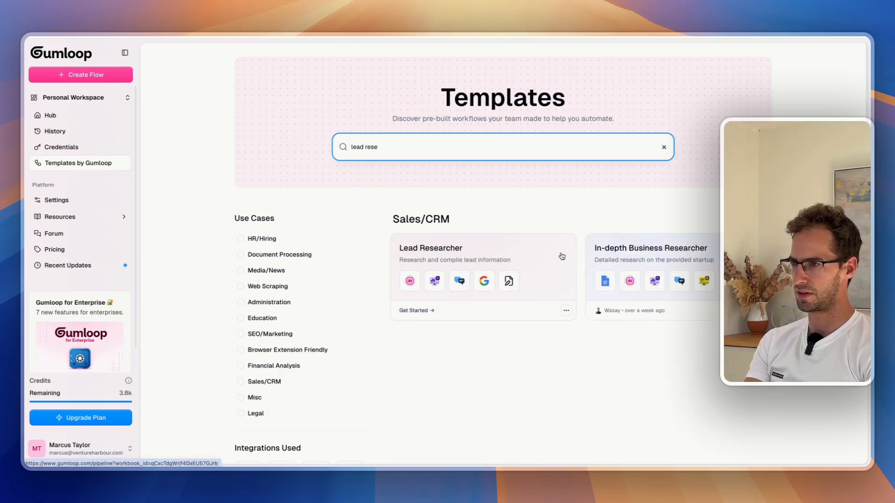
pyautogui.click(534, 266)
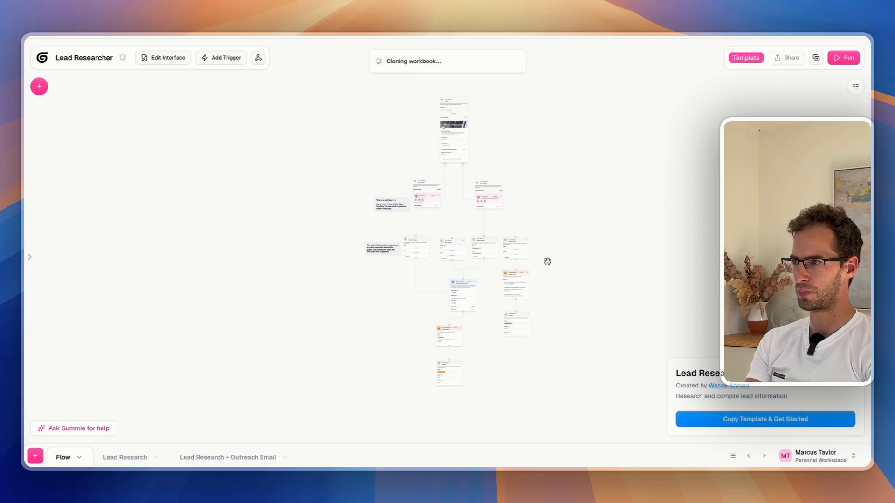
# Enter the company URL and start typing in the Personal Email field of the Lead Researcher form
pyautogui.scroll(5, 483, 154)
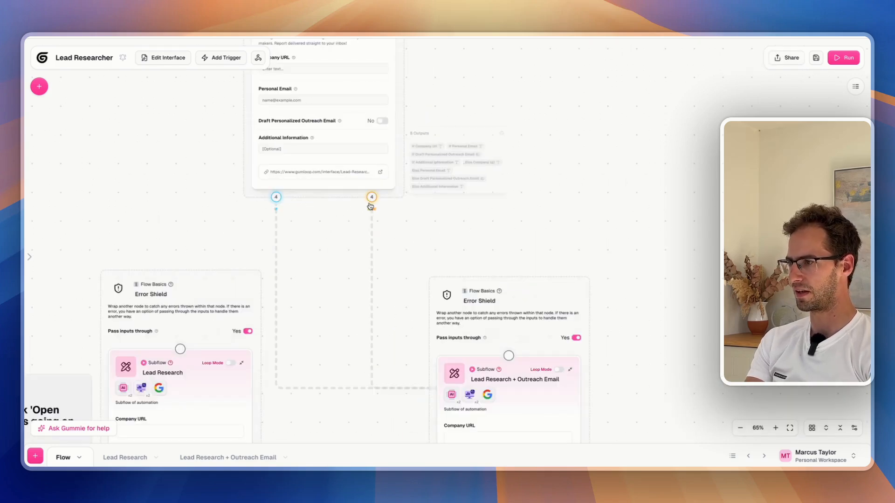
pyautogui.scroll(4, 435, 304)
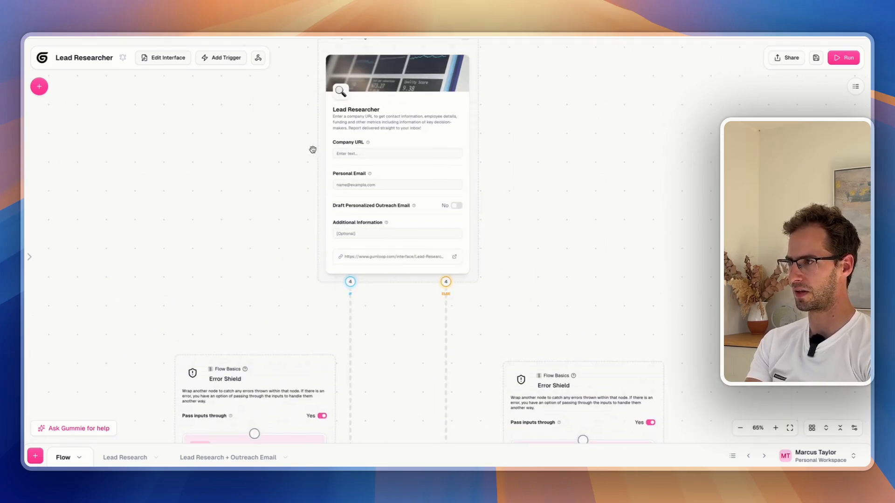
pyautogui.write('ttps://lindy.ai')
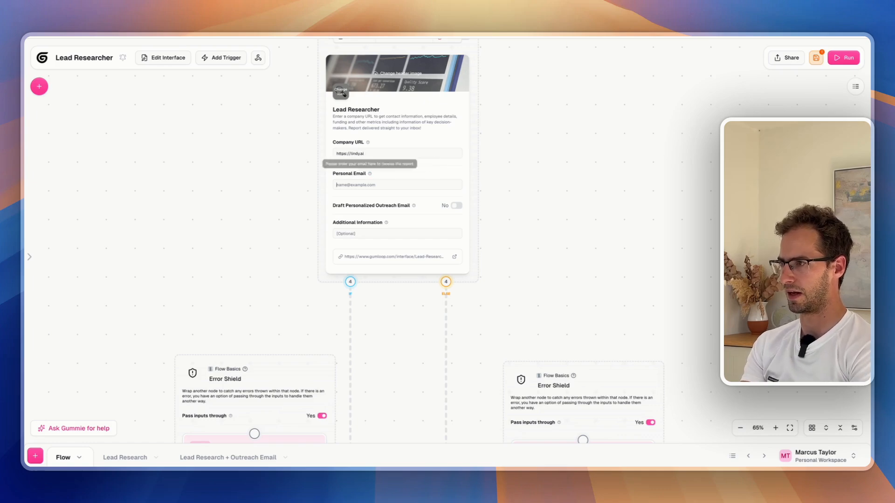
pyautogui.click(396, 184)
pyautogui.write('ma')
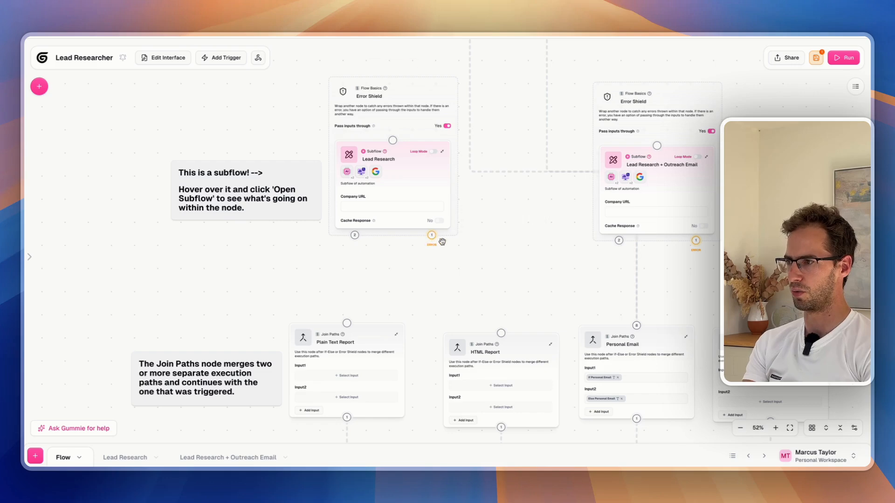
# Move the Lead Research and Outreach Email Error Shield nodes higher on the canvas
pyautogui.scroll(3, 413, 303)
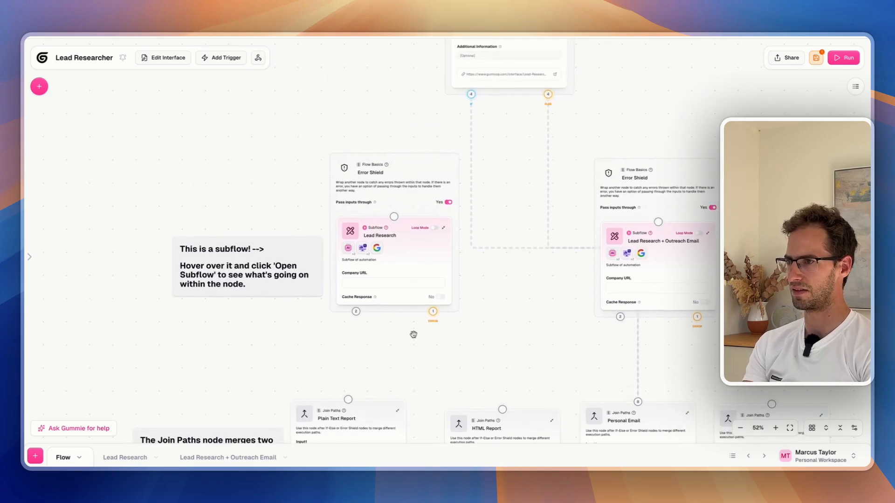
pyautogui.moveTo(424, 201); pyautogui.dragTo(355, 100)
pyautogui.moveTo(632, 209); pyautogui.dragTo(677, 129)
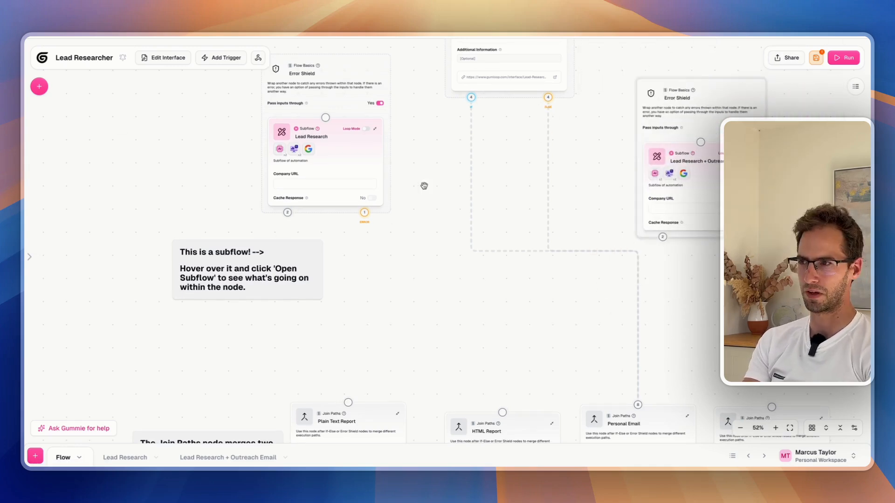
pyautogui.scroll(-5, 368, 244)
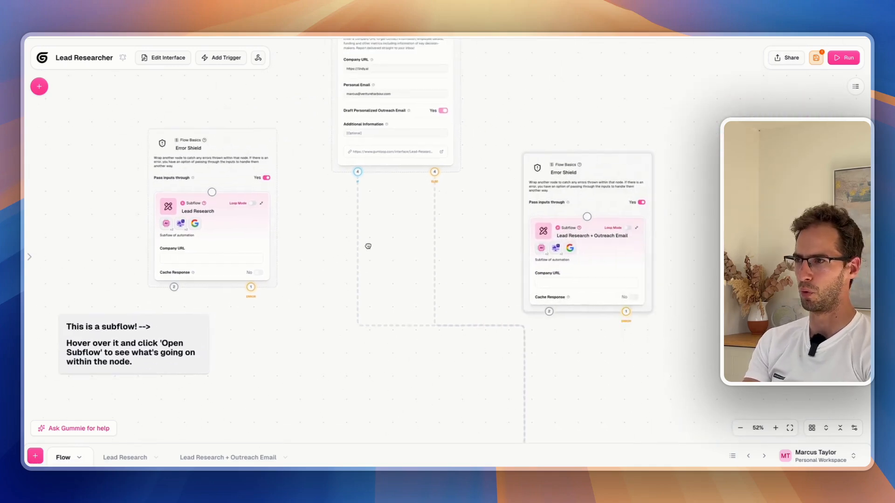
# Discard the Lead Researcher changes and return to the workspace home
pyautogui.click(42, 58)
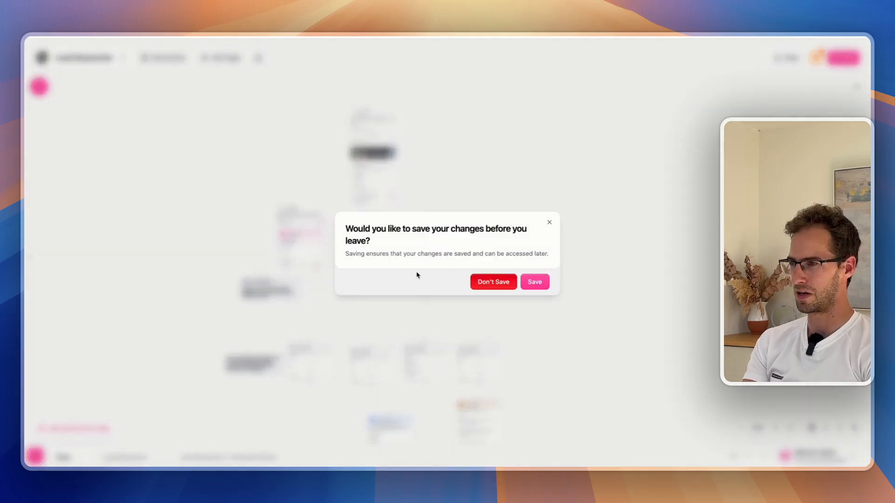
pyautogui.click(492, 281)
pyautogui.click(695, 84)
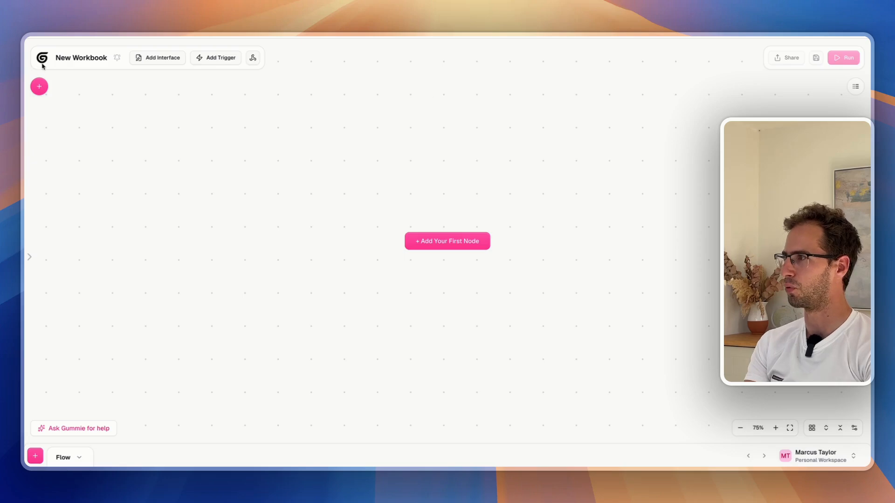
pyautogui.click(41, 62)
# In the templates gallery, try the Misc and Sales/CRM filters, then open Crypto Coin Researcher
pyautogui.click(63, 166)
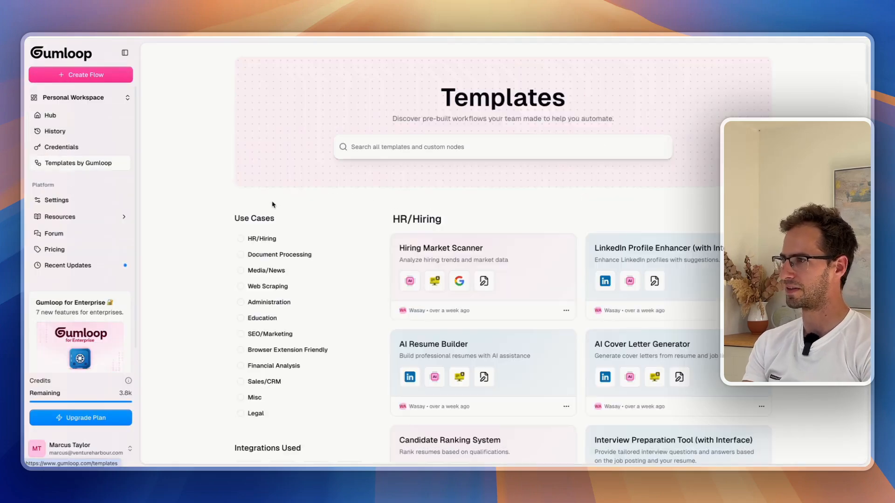
pyautogui.scroll(-2, 499, 275)
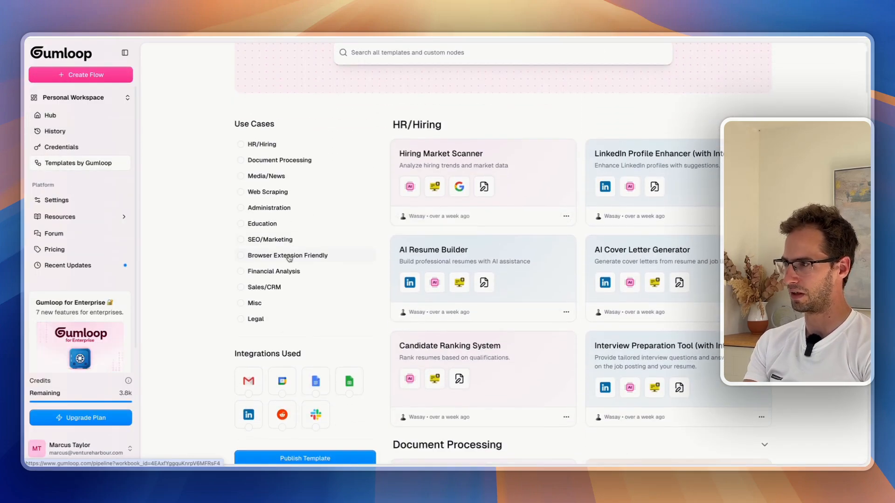
pyautogui.click(241, 304)
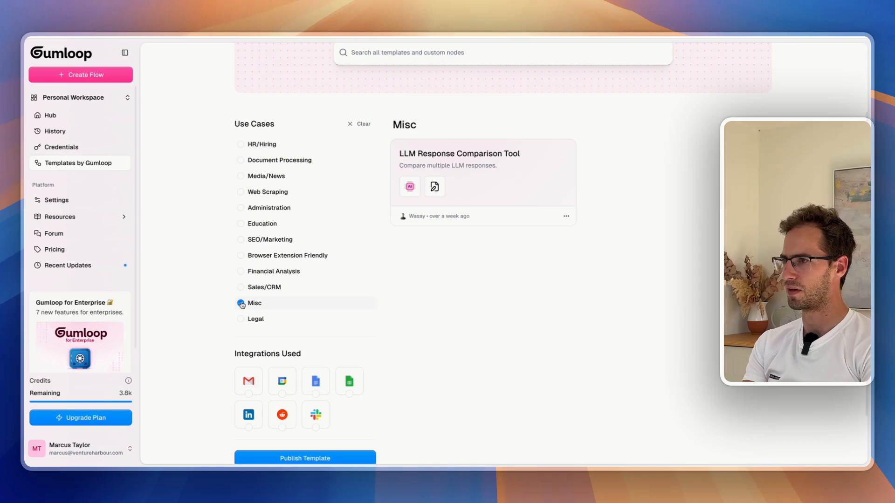
pyautogui.click(241, 304)
pyautogui.click(241, 288)
pyautogui.click(241, 287)
pyautogui.click(524, 168)
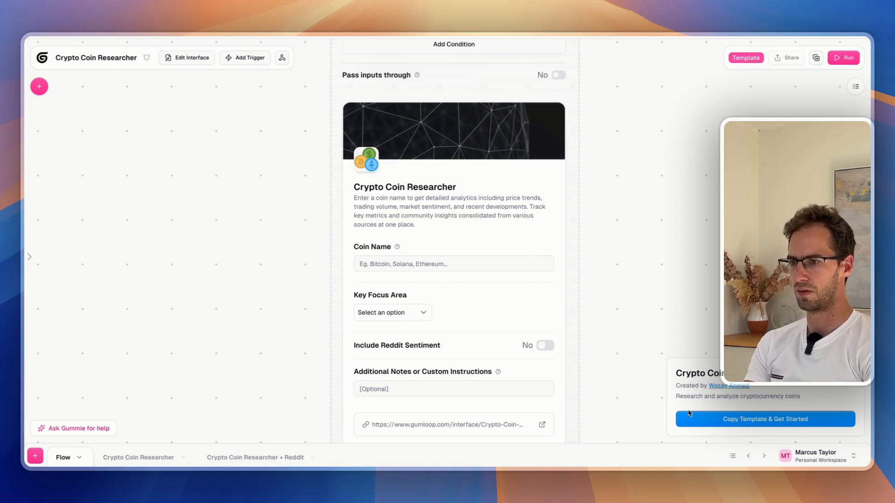
# Copy the template and fill in Coin Name SUI, Price Volatility focus and Reddit Sentiment on
pyautogui.click(699, 419)
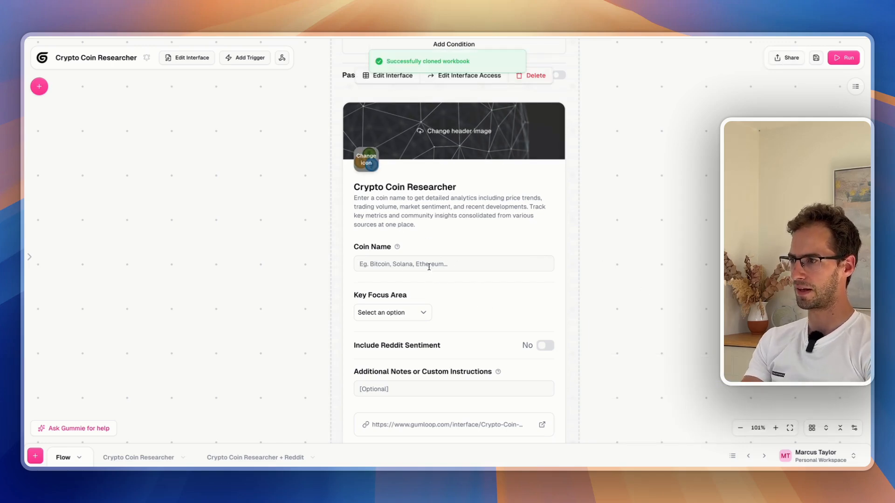
pyautogui.write('SUI')
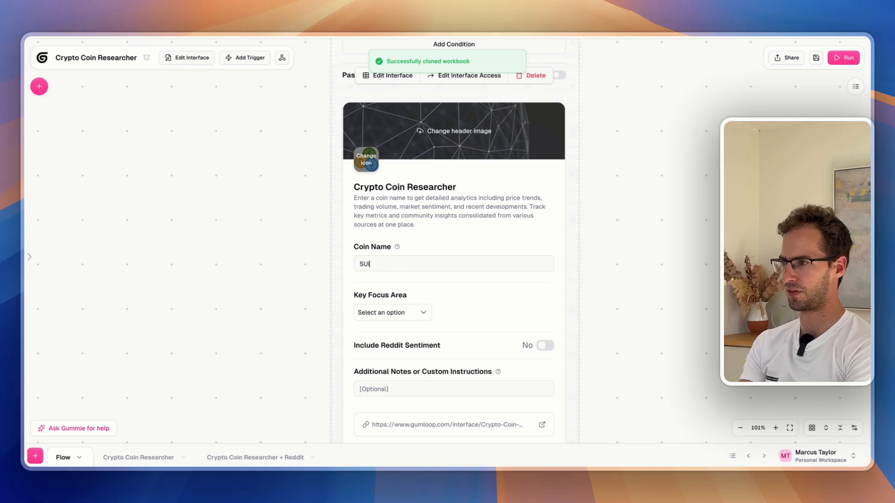
pyautogui.click(404, 312)
pyautogui.click(410, 329)
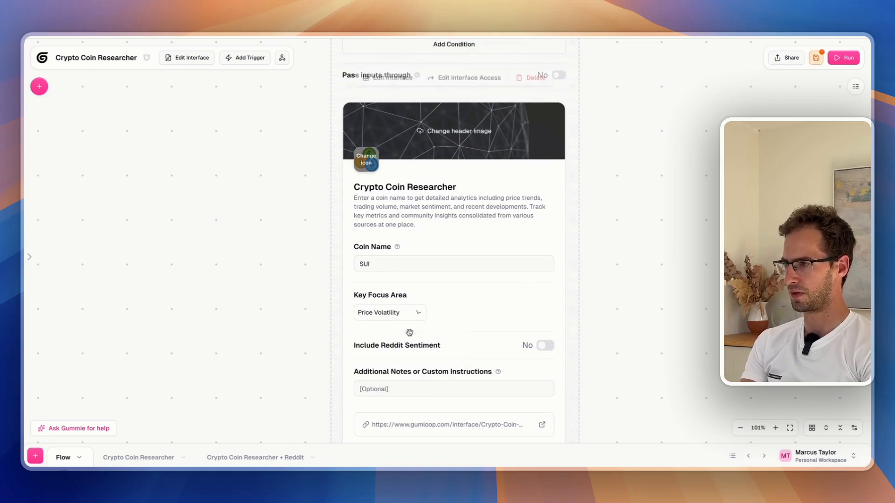
pyautogui.click(545, 345)
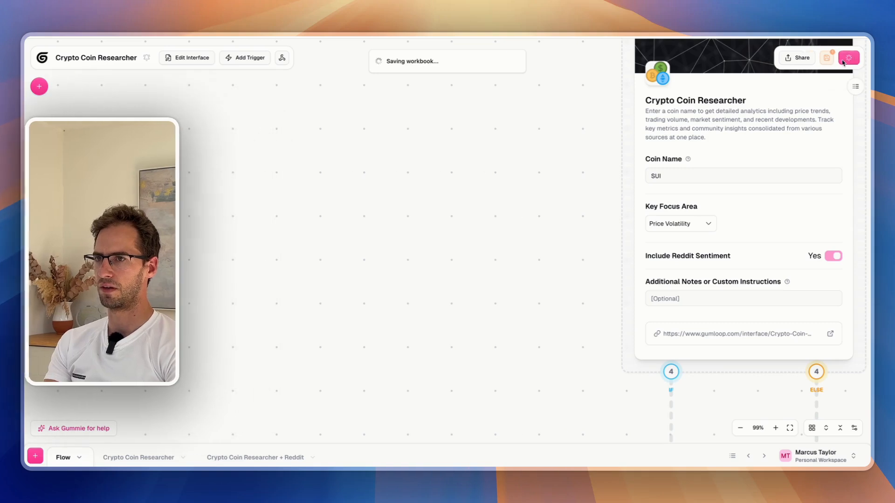
pyautogui.click(843, 58)
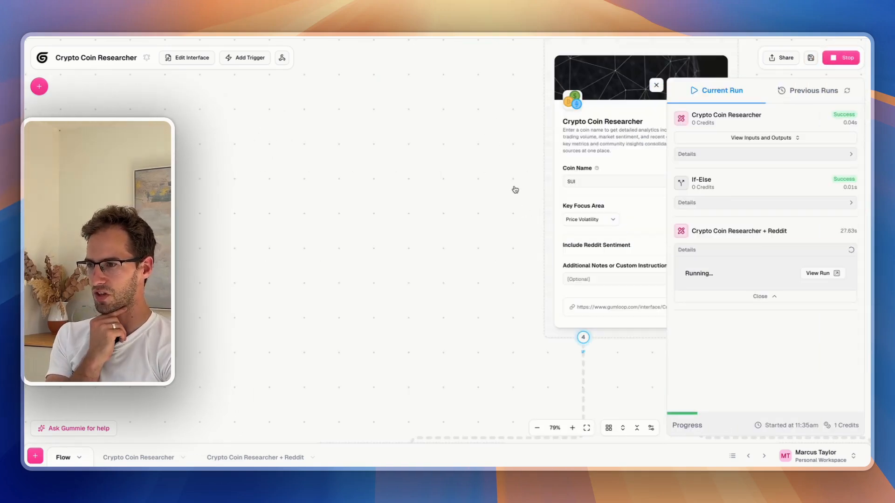
pyautogui.moveTo(491, 181); pyautogui.dragTo(458, 130)
pyautogui.scroll(-1, 501, 261)
pyautogui.moveTo(501, 328); pyautogui.dragTo(609, 205)
pyautogui.scroll(-1, 649, 238)
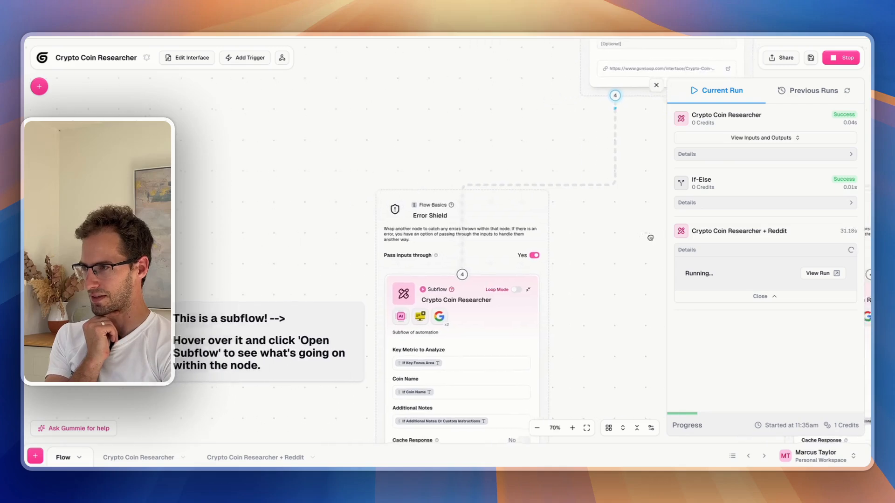
pyautogui.moveTo(651, 239); pyautogui.dragTo(670, 164)
pyautogui.moveTo(445, 246)
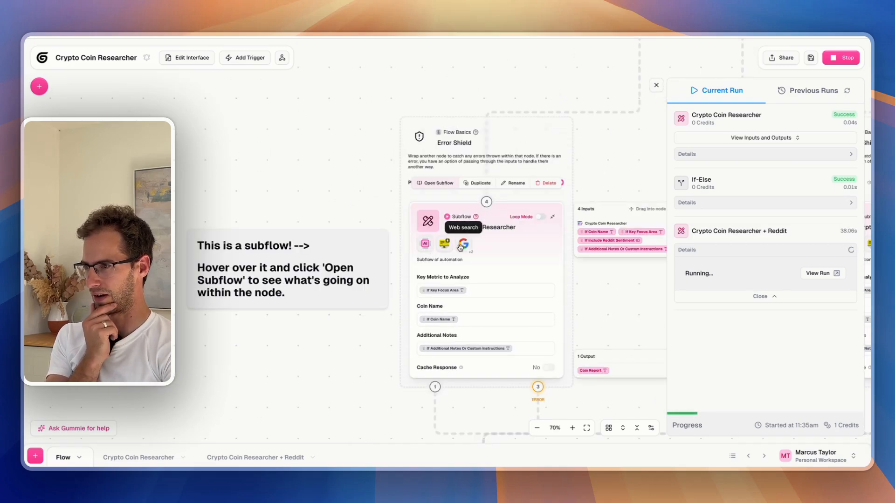
pyautogui.moveTo(624, 165); pyautogui.dragTo(400, 206)
pyautogui.moveTo(509, 224); pyautogui.dragTo(429, 145)
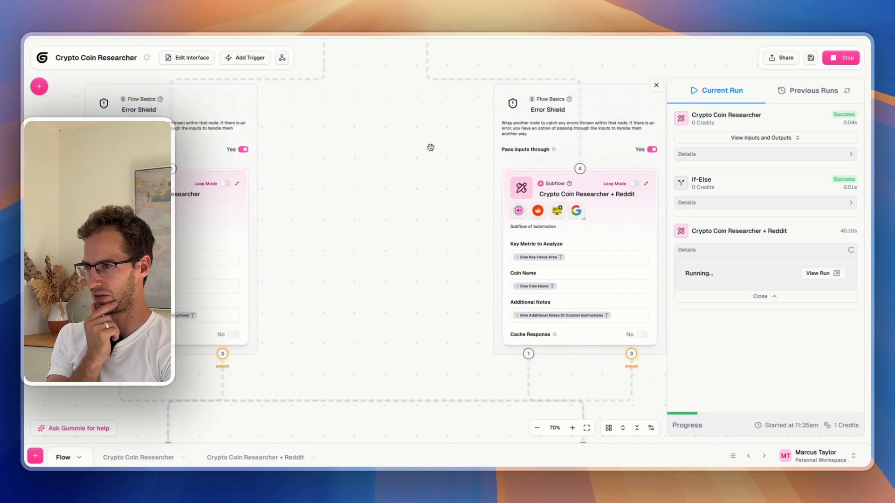
pyautogui.moveTo(537, 222)
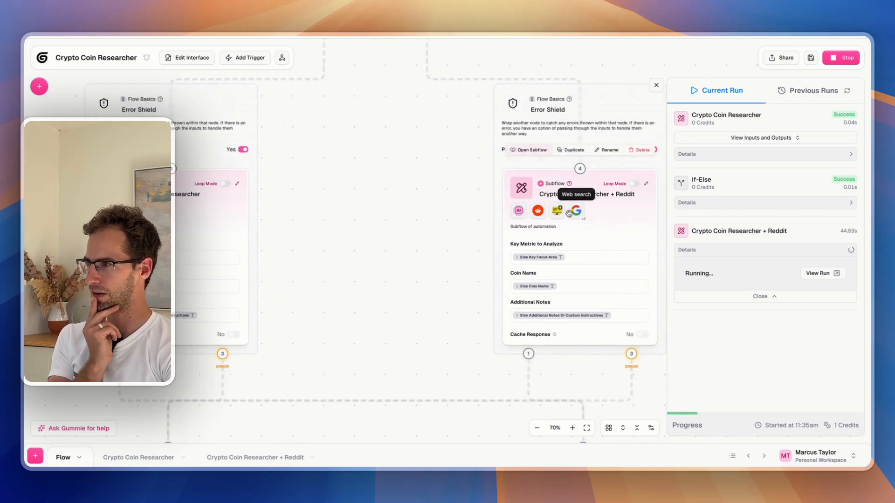
pyautogui.moveTo(477, 190); pyautogui.dragTo(443, 169)
pyautogui.scroll(-10, 529, 324)
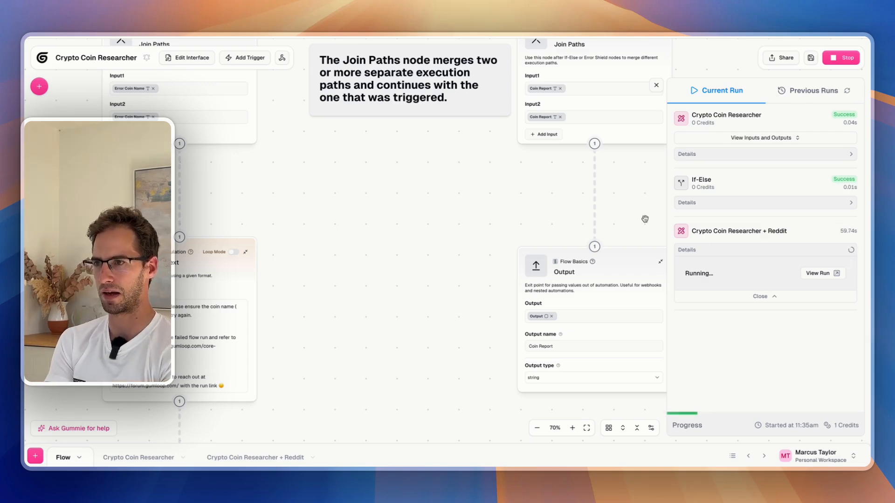
pyautogui.scroll(-5, 512, 271)
pyautogui.moveTo(480, 98); pyautogui.dragTo(533, 344)
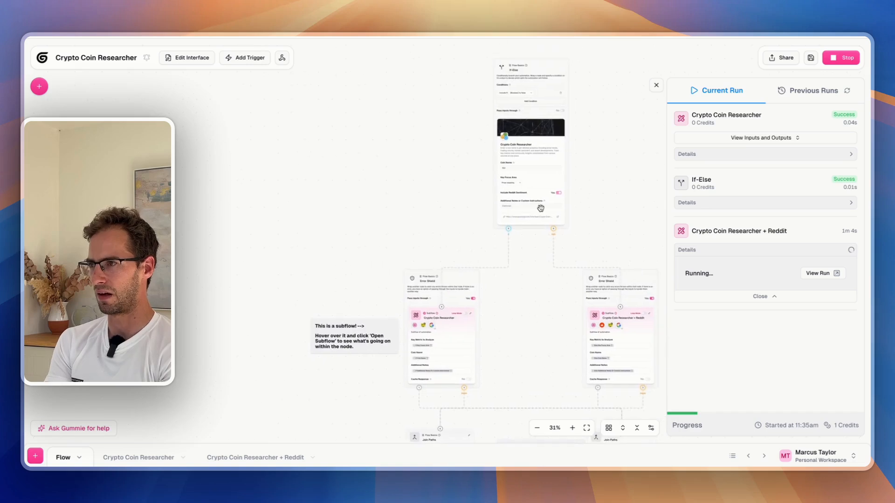
# Scroll through the Sui (SUI) research report in the run Output
pyautogui.scroll(2, 535, 175)
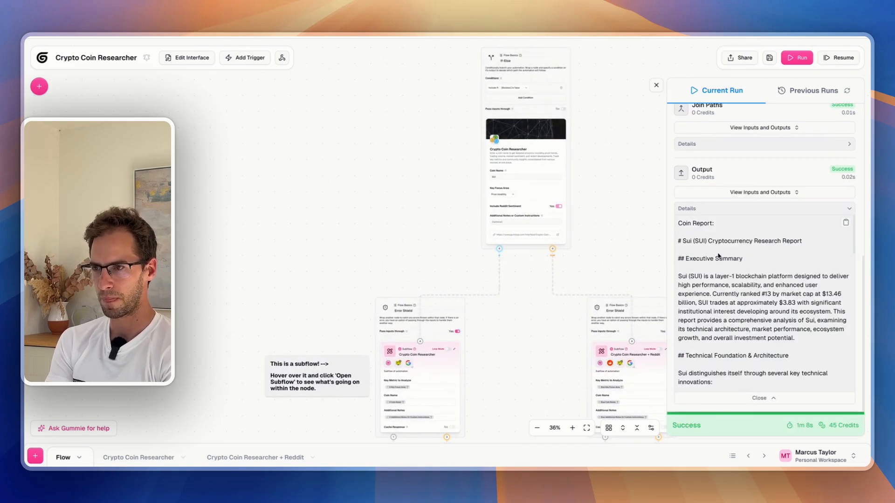
pyautogui.scroll(-5, 777, 289)
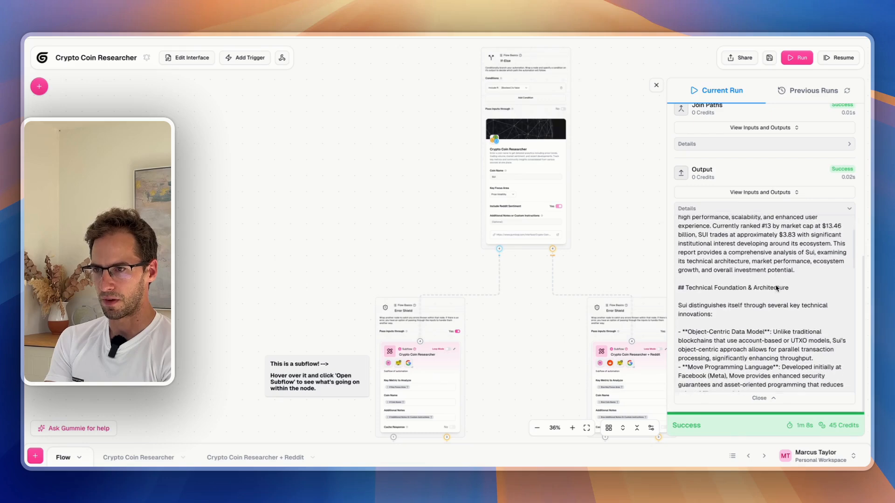
pyautogui.scroll(-2, 791, 240)
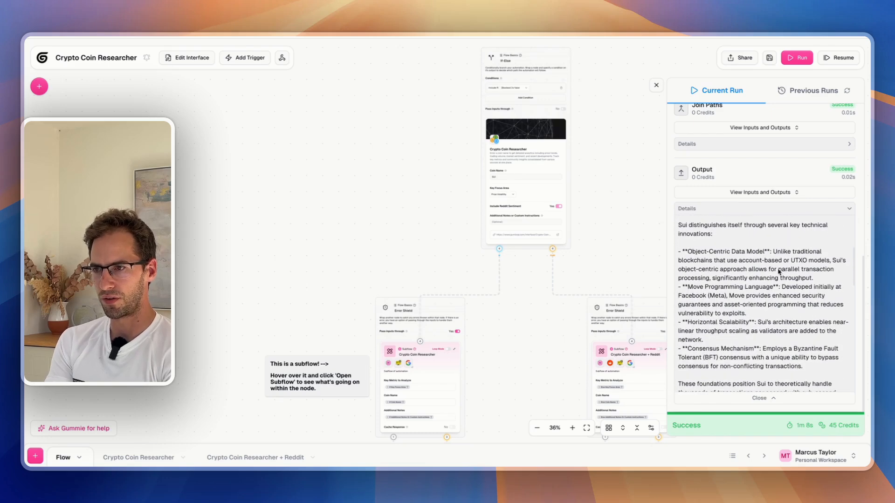
pyautogui.scroll(-6, 778, 270)
pyautogui.scroll(-2, 778, 269)
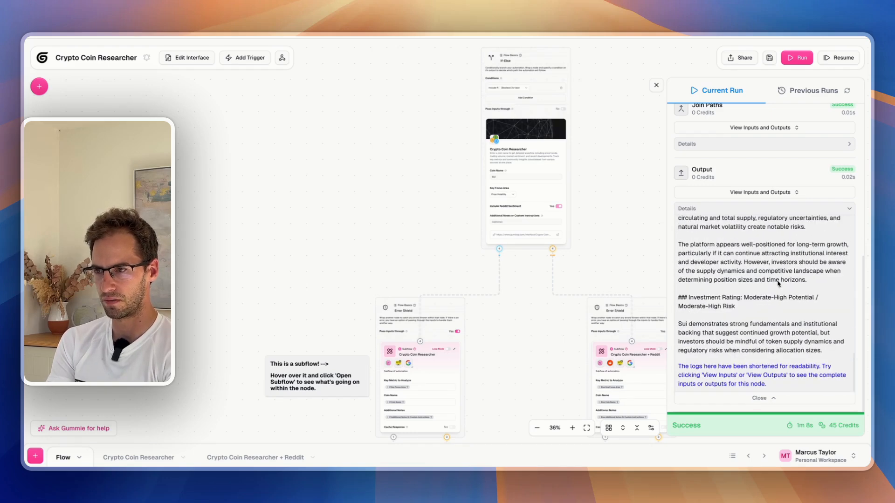
pyautogui.scroll(10, 777, 284)
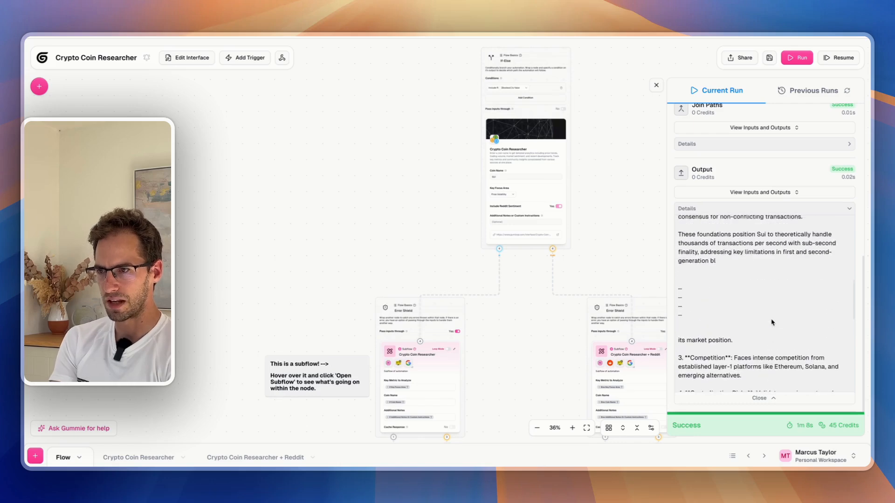
pyautogui.scroll(10, 771, 323)
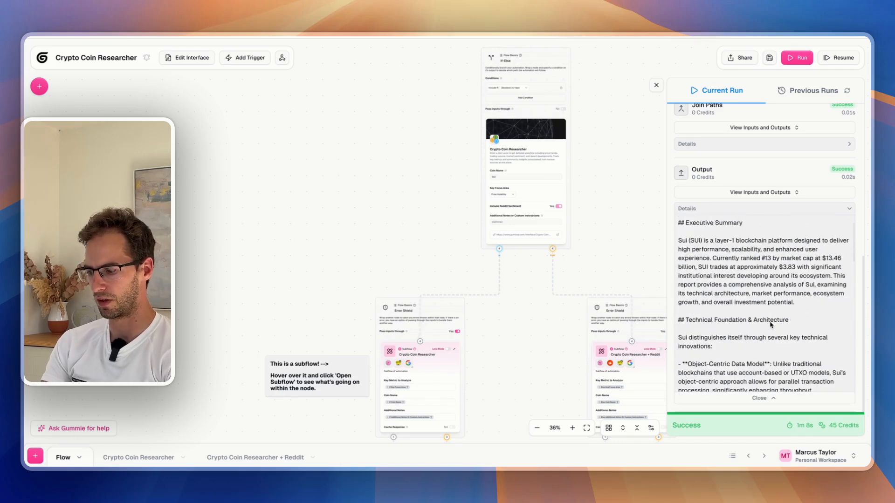
# Search the page for 'reddit' and review the highlighted mentions
pyautogui.hotkey('ctrl', 'f')
pyautogui.write('reddit')
pyautogui.scroll(-4, 776, 308)
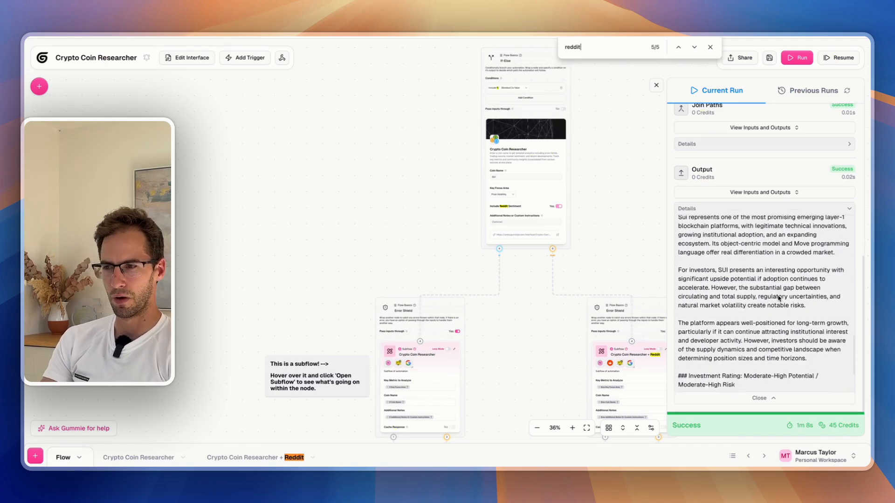
pyautogui.scroll(-5, 777, 299)
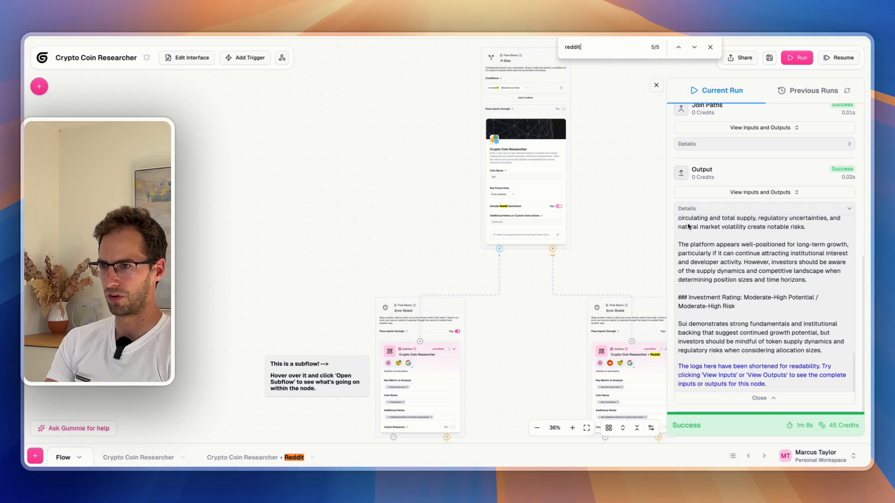
pyautogui.scroll(10, 711, 292)
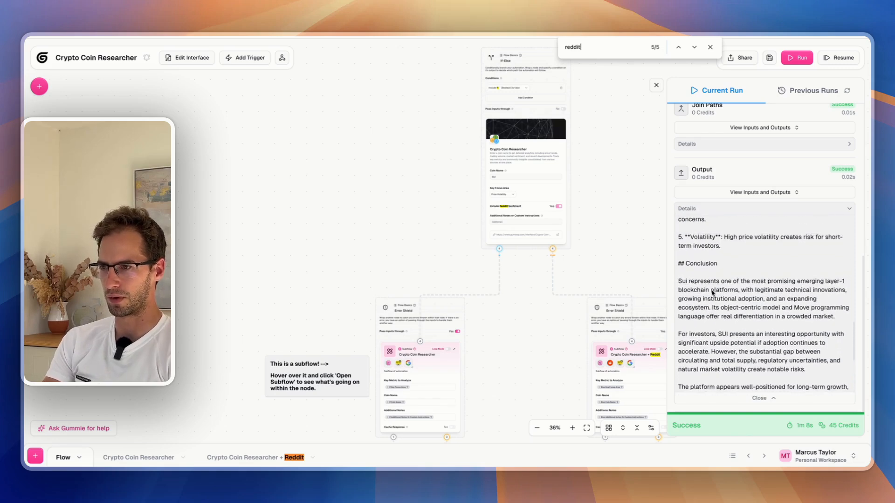
pyautogui.scroll(3, 711, 293)
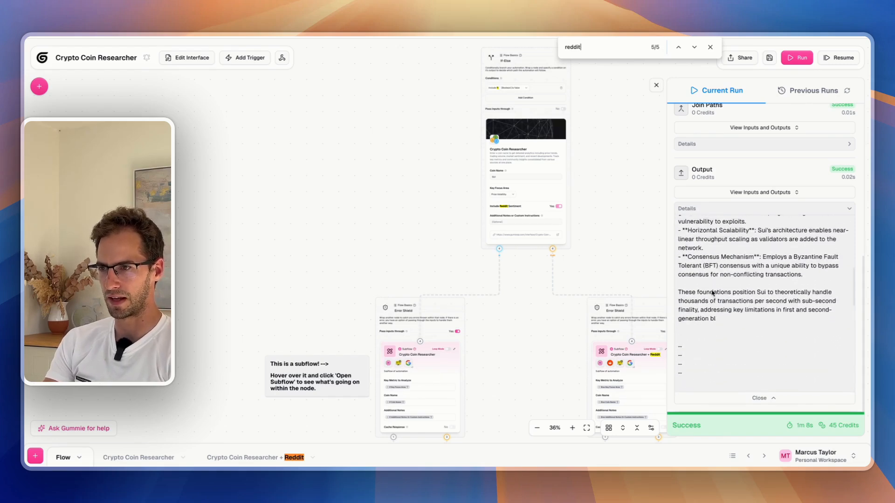
pyautogui.scroll(5, 697, 240)
pyautogui.scroll(-12, 714, 276)
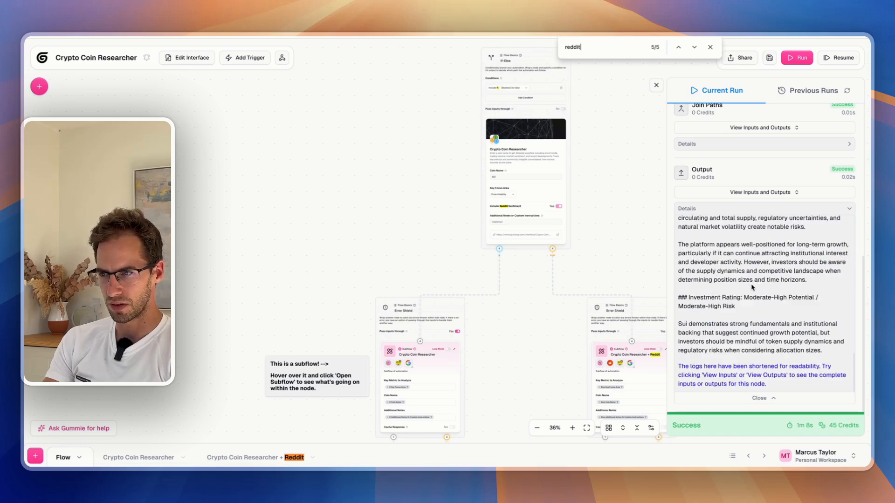
pyautogui.scroll(10, 716, 269)
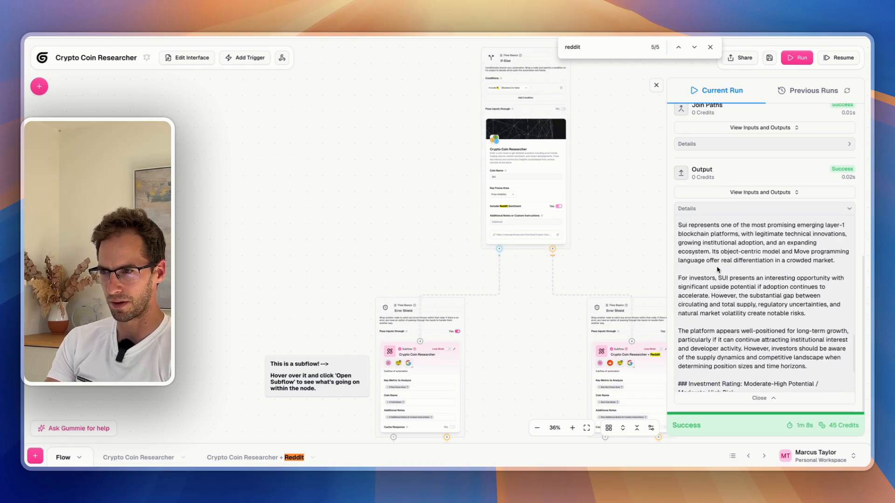
pyautogui.scroll(3, 745, 287)
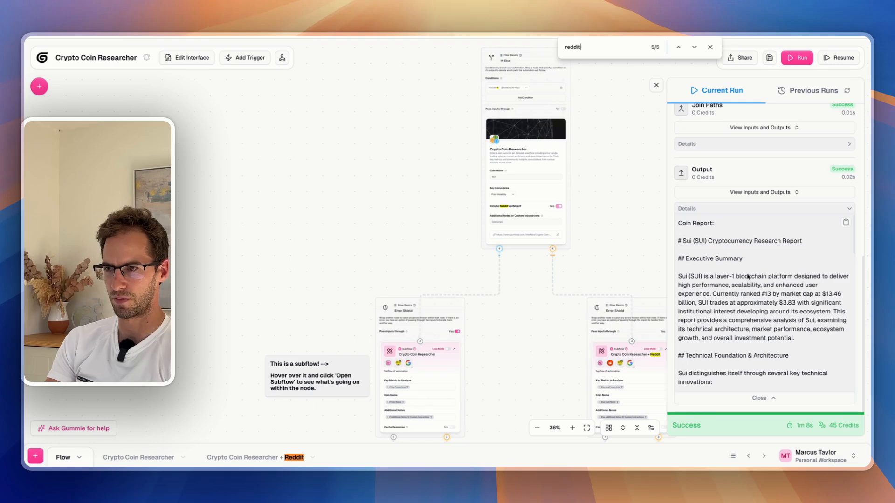
pyautogui.scroll(-3, 546, 278)
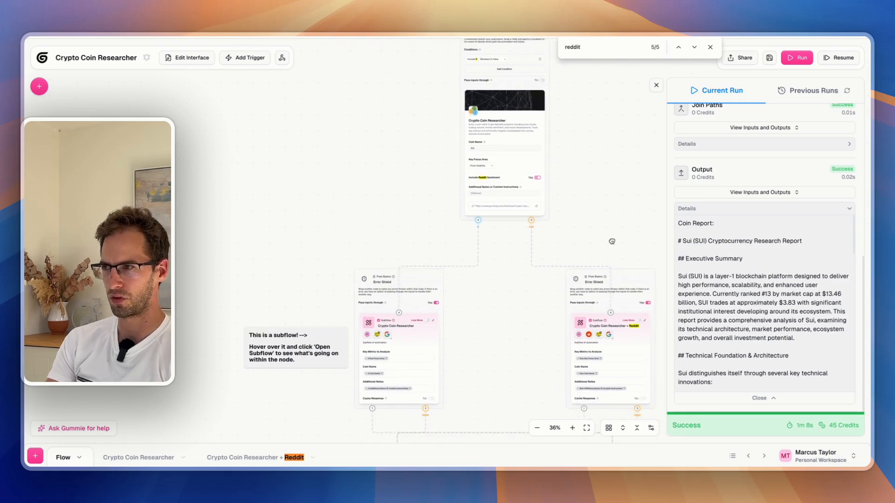
pyautogui.scroll(10, 759, 212)
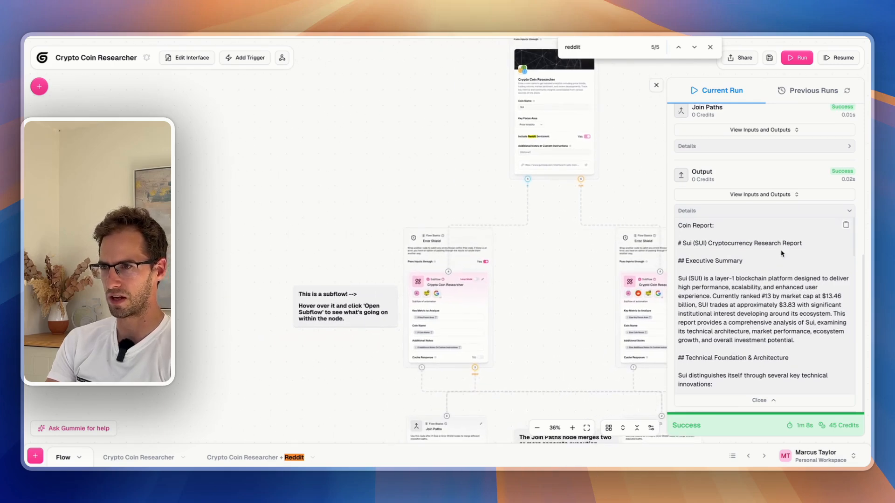
# Inspect the If-Else and Crypto Coin Researcher run details, including the Include Reddit Sentiment output
pyautogui.click(739, 168)
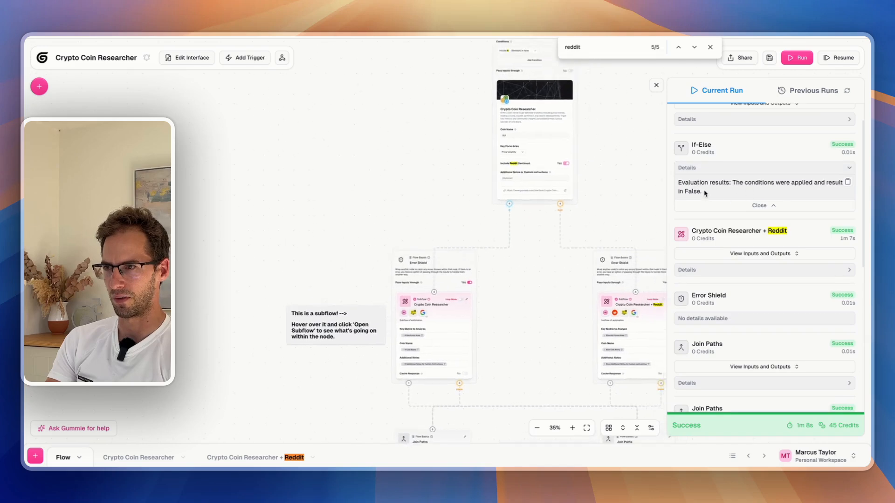
pyautogui.scroll(1, 746, 149)
pyautogui.click(749, 154)
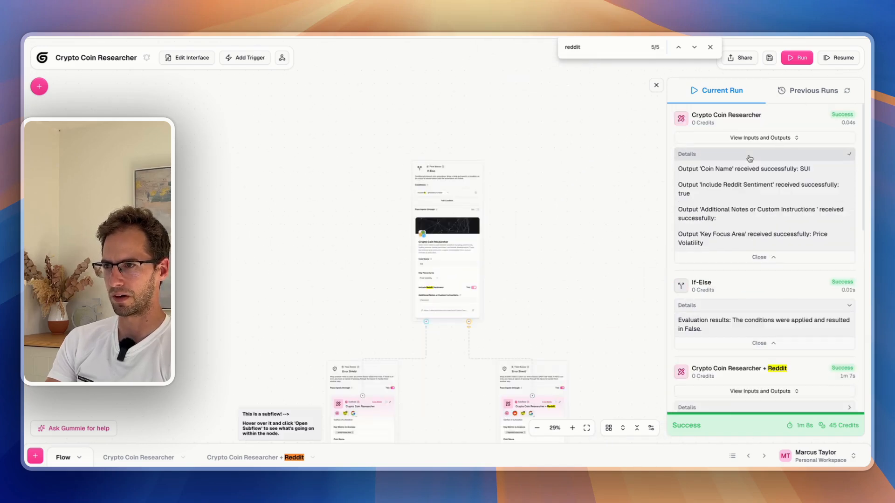
pyautogui.moveTo(682, 186); pyautogui.dragTo(767, 186)
pyautogui.click(766, 187)
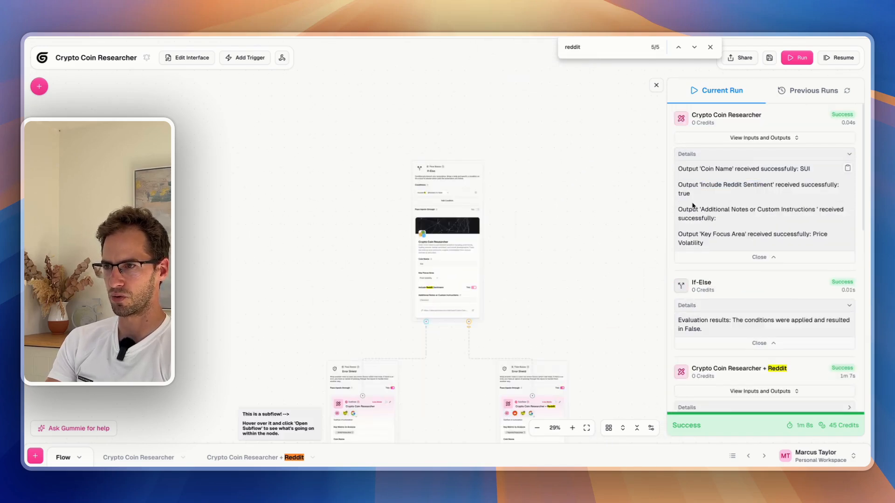
pyautogui.scroll(-1, 693, 205)
pyautogui.moveTo(535, 303); pyautogui.dragTo(600, 187)
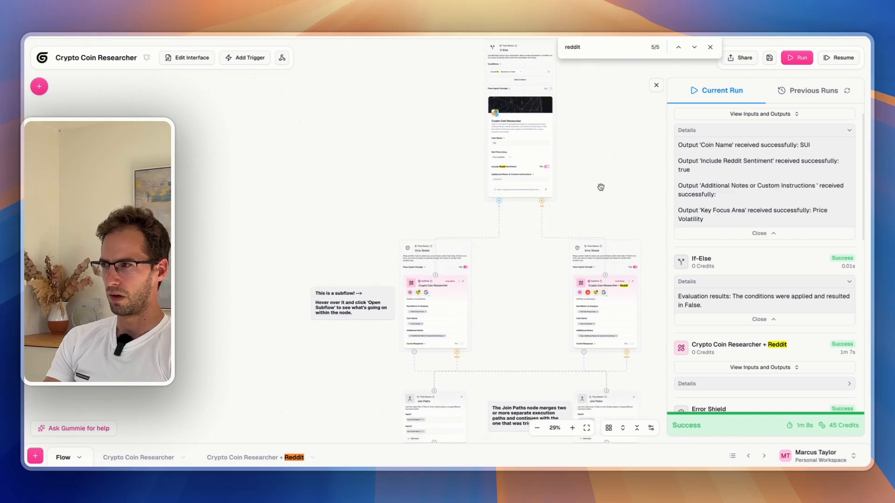
pyautogui.moveTo(529, 234); pyautogui.dragTo(499, 218)
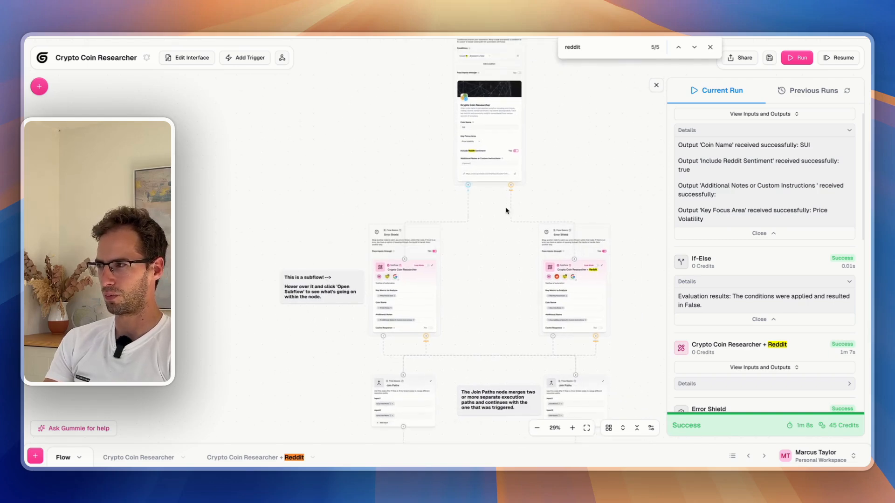
pyautogui.scroll(-1, 764, 223)
pyautogui.click(766, 221)
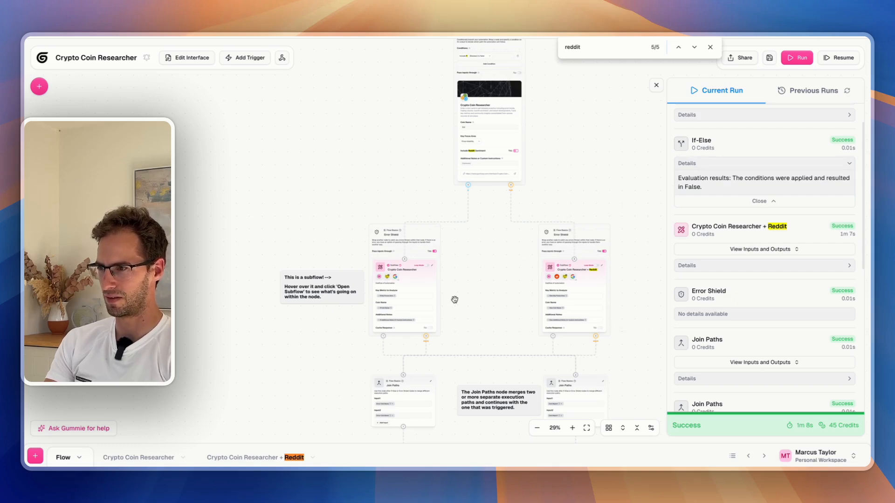
# Pan the canvas to show the branches merging into Join Paths, Combine Text and Output
pyautogui.moveTo(455, 299); pyautogui.dragTo(491, 252)
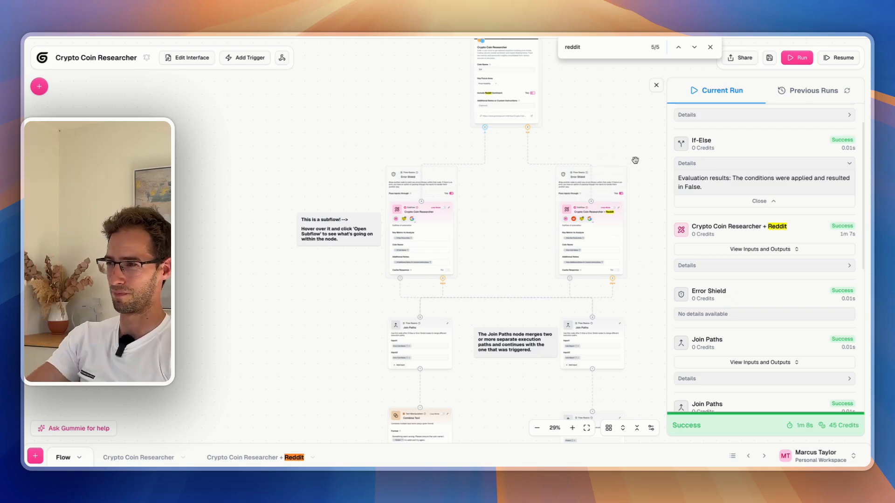
pyautogui.scroll(5, 638, 163)
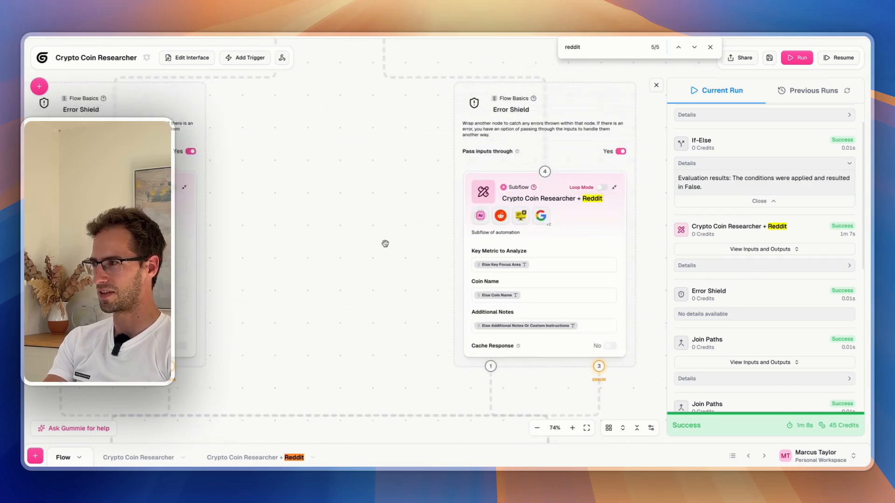
pyautogui.moveTo(385, 243); pyautogui.dragTo(500, 242)
pyautogui.scroll(-5, 500, 243)
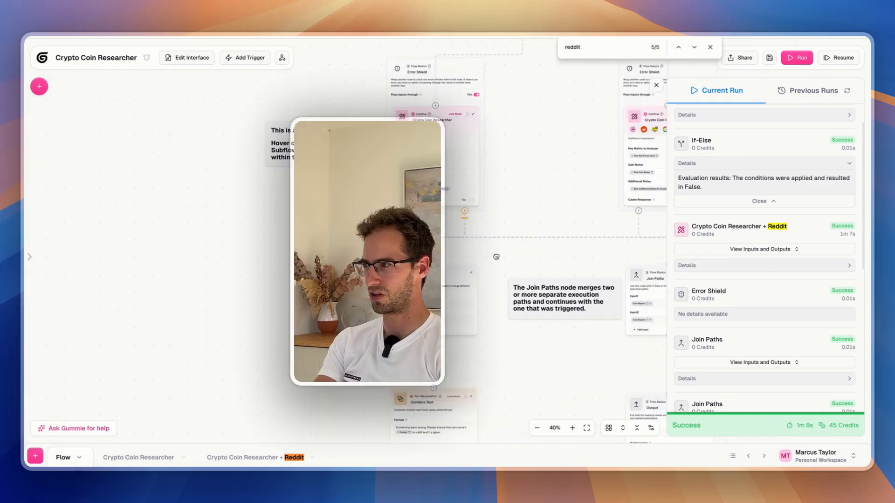
pyautogui.moveTo(495, 256); pyautogui.dragTo(429, 206)
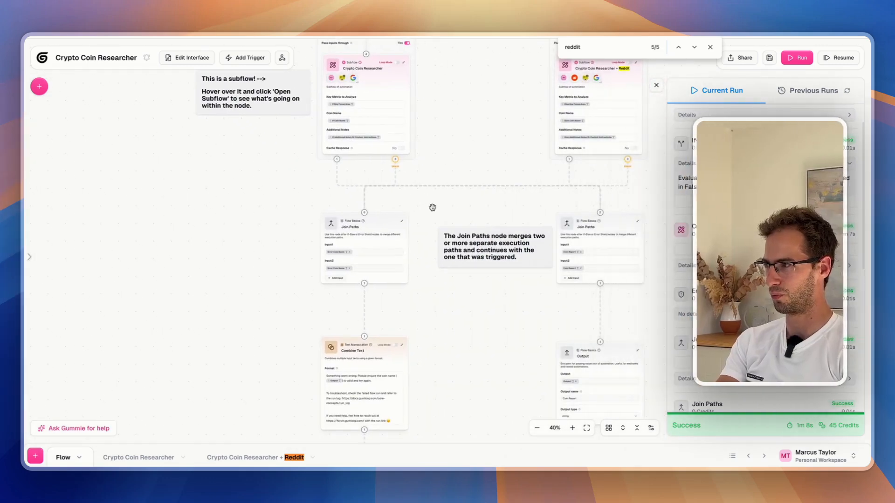
# Open the node library and browse the Core Nodes categories
pyautogui.click(40, 86)
pyautogui.click(80, 122)
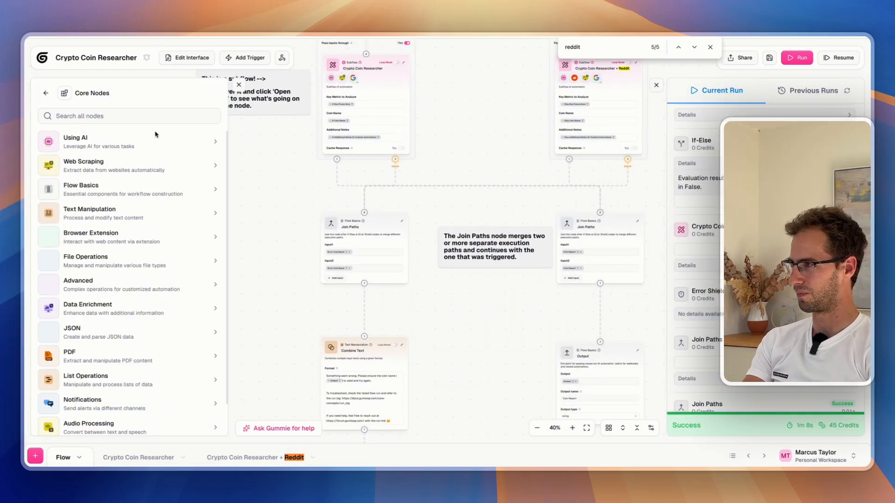
pyautogui.scroll(-1, 96, 229)
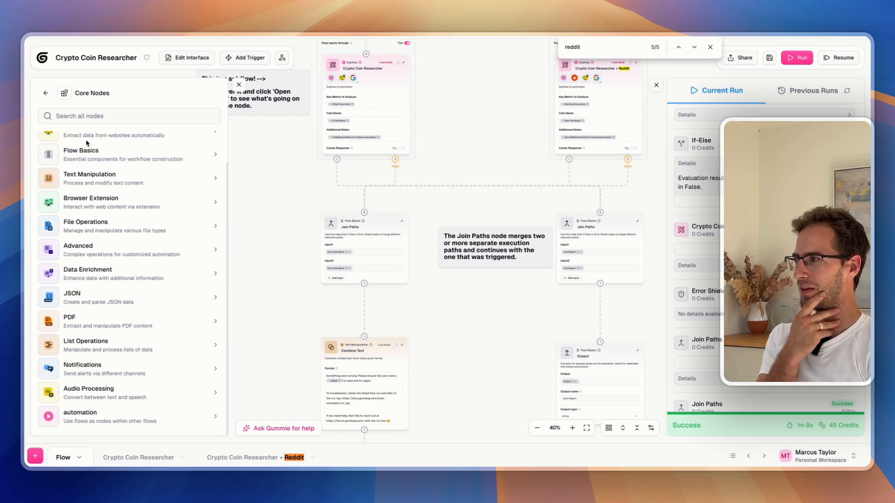
pyautogui.click(46, 93)
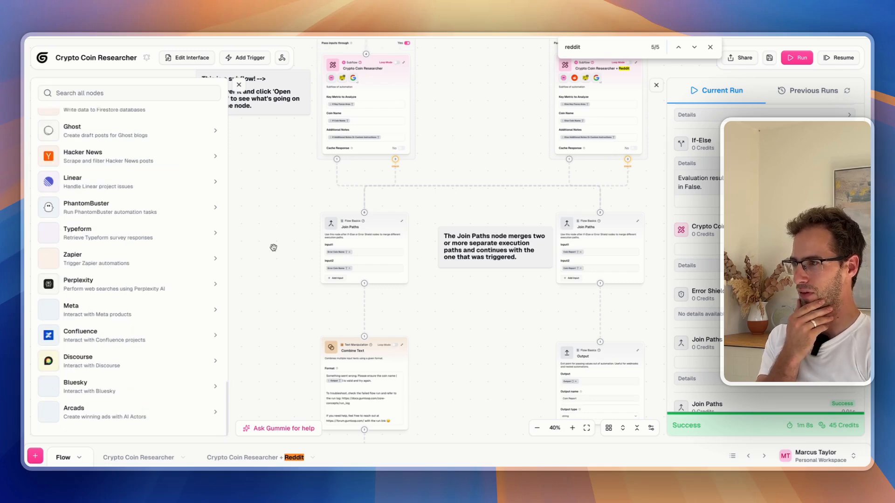
# Survey the flow's Output, Combine Text and subflow nodes, and check the premium external trigger option
pyautogui.moveTo(272, 251); pyautogui.dragTo(419, 295)
pyautogui.hscroll(5, 419, 295)
pyautogui.scroll(-2, 420, 295)
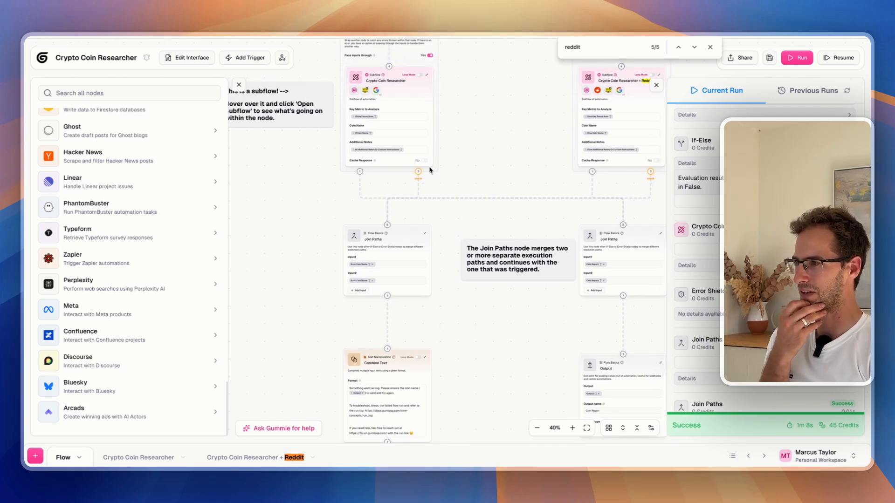
pyautogui.scroll(-5, 487, 203)
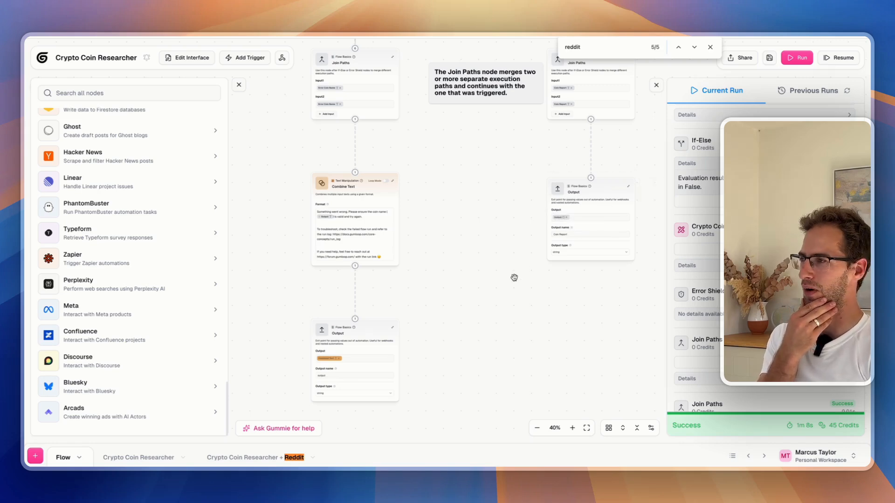
pyautogui.moveTo(451, 344)
pyautogui.mouseDown()
pyautogui.moveTo(459, 307)
pyautogui.moveTo(442, 311)
pyautogui.moveTo(440, 346)
pyautogui.mouseUp()
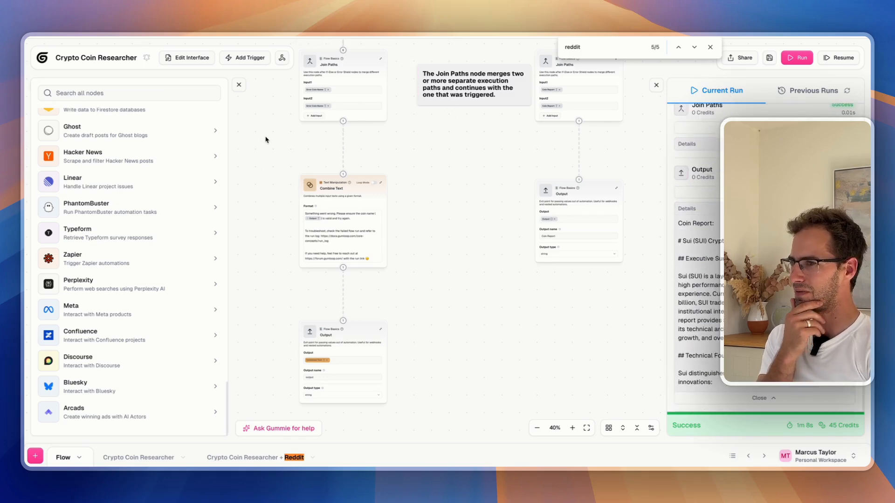
pyautogui.moveTo(577, 243)
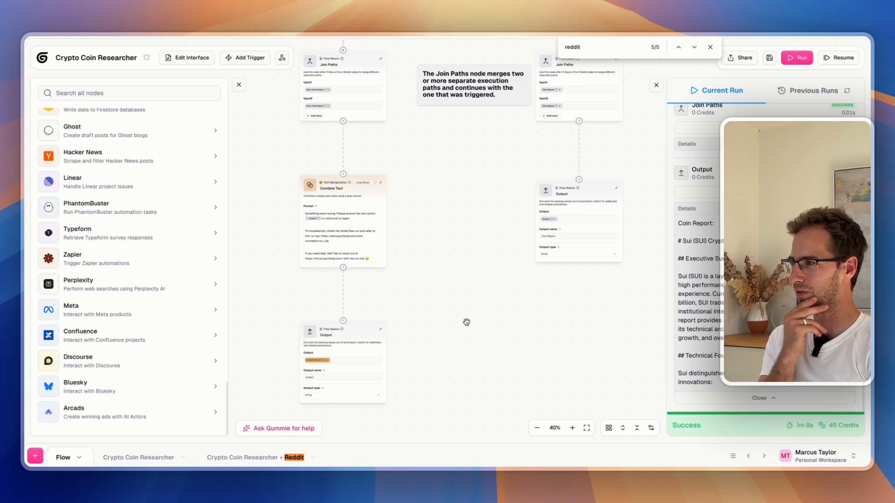
pyautogui.scroll(1, 533, 294)
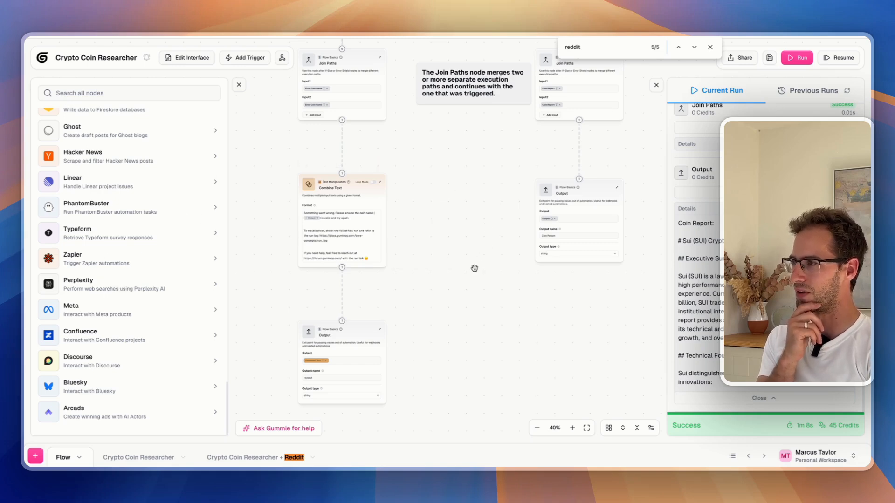
pyautogui.moveTo(482, 356); pyautogui.dragTo(491, 297)
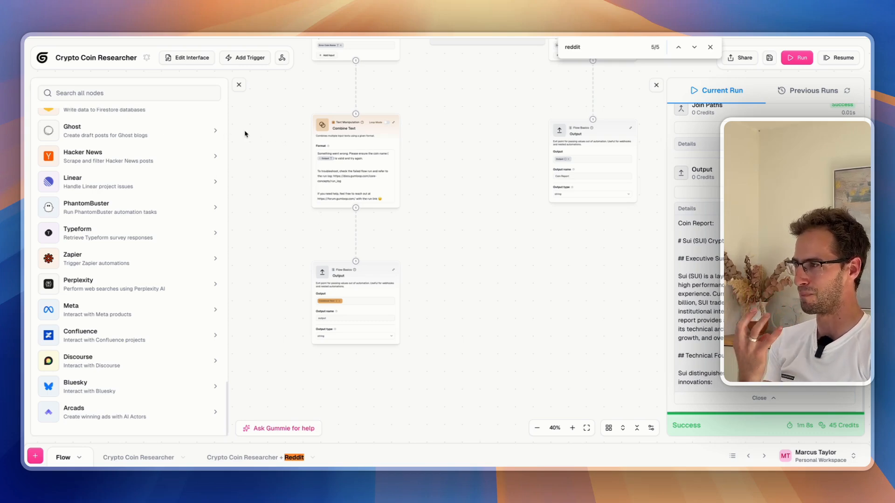
pyautogui.moveTo(473, 163); pyautogui.dragTo(440, 181)
pyautogui.scroll(5, 434, 196)
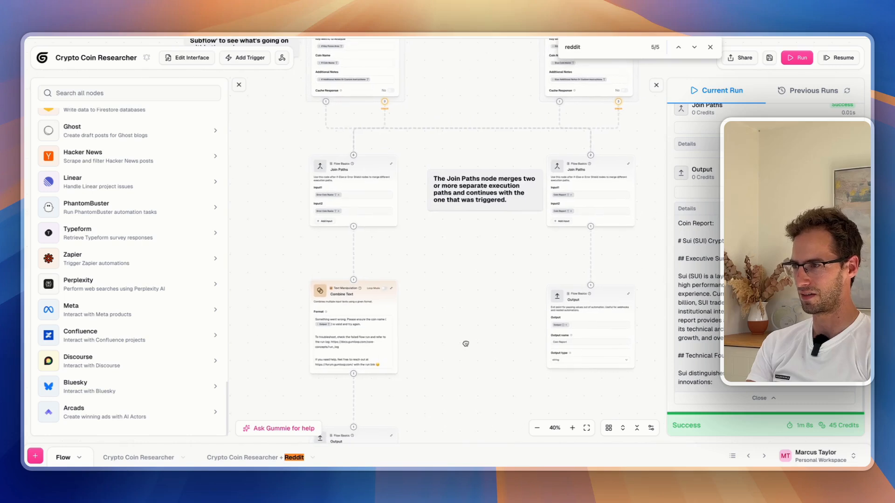
pyautogui.scroll(3, 465, 198)
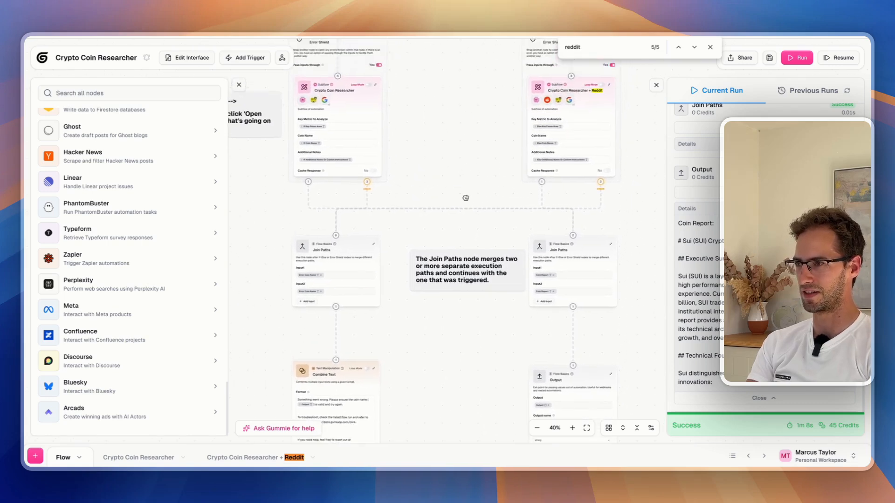
pyautogui.moveTo(449, 228); pyautogui.dragTo(450, 279)
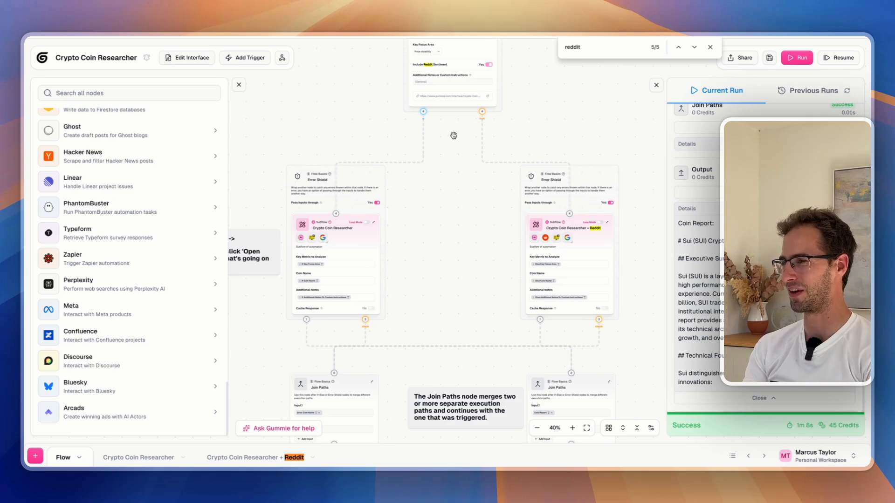
pyautogui.click(282, 58)
pyautogui.click(285, 65)
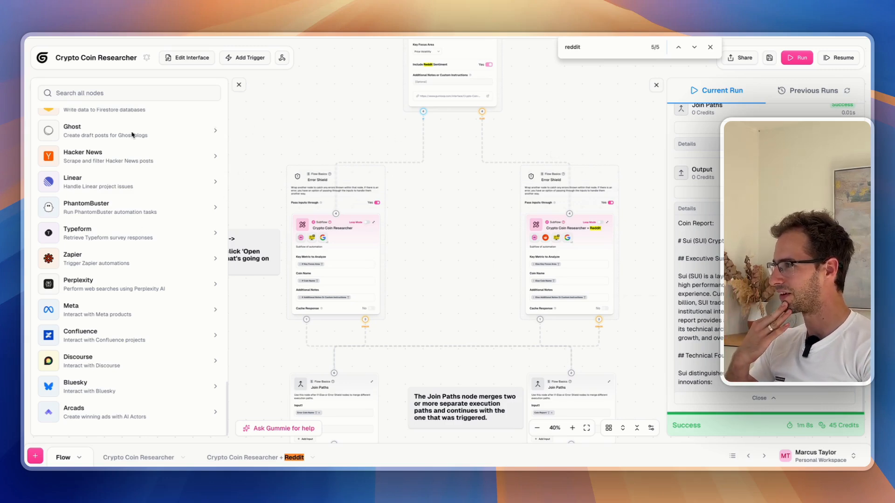
# Add the AI Google Ads node from the Google Ads integration and place it clear of Error Shield
pyautogui.scroll(15, 117, 193)
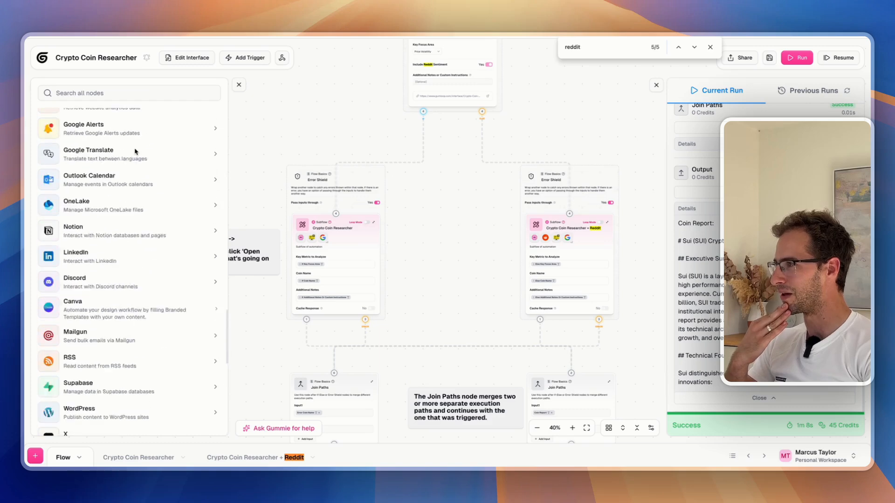
pyautogui.click(93, 248)
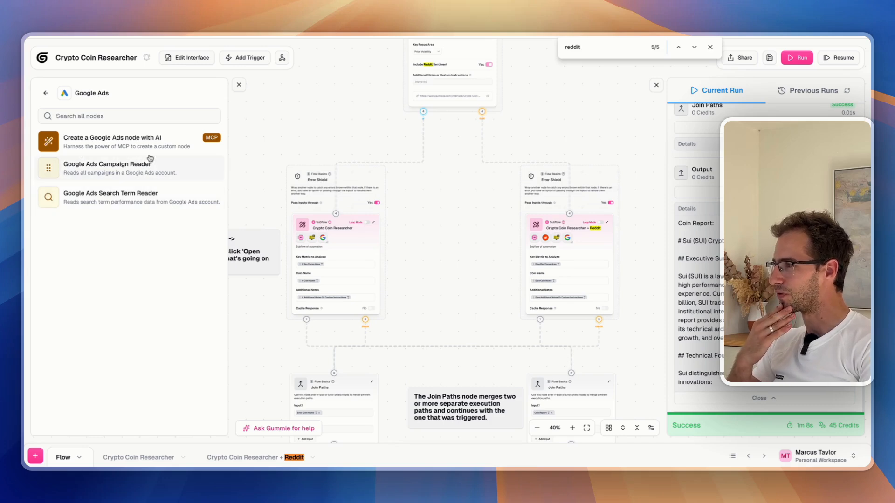
pyautogui.click(155, 138)
pyautogui.moveTo(474, 199); pyautogui.dragTo(657, 122)
pyautogui.scroll(-1, 629, 148)
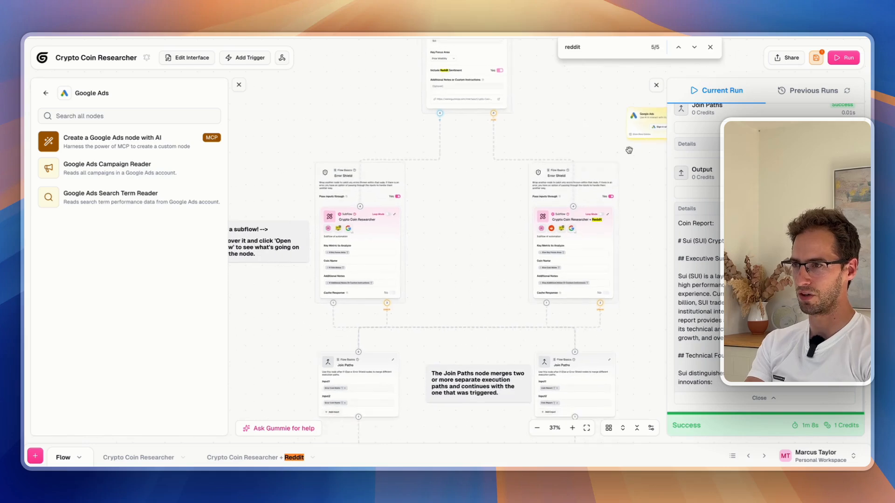
pyautogui.moveTo(629, 150); pyautogui.dragTo(425, 116)
pyautogui.scroll(5, 606, 150)
pyautogui.moveTo(449, 85); pyautogui.dragTo(570, 141)
# Show the Google Ads node's credential options
pyautogui.click(527, 214)
pyautogui.scroll(-5, 126, 186)
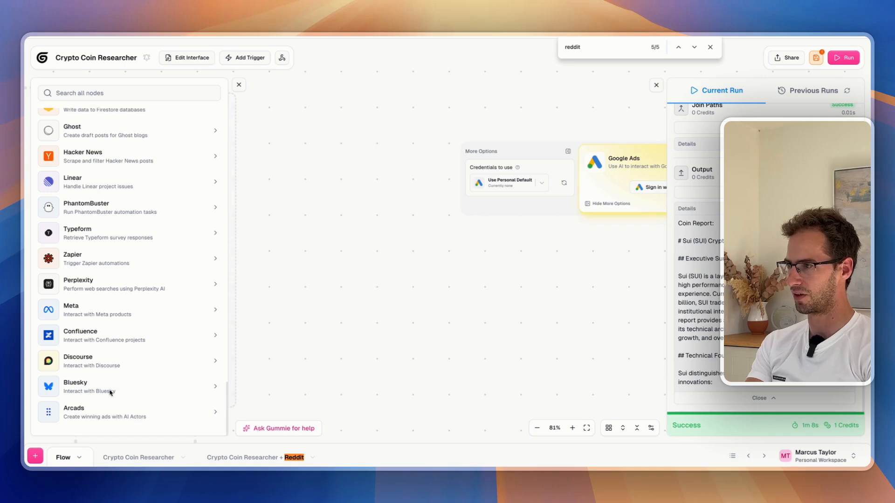
pyautogui.scroll(10, 87, 338)
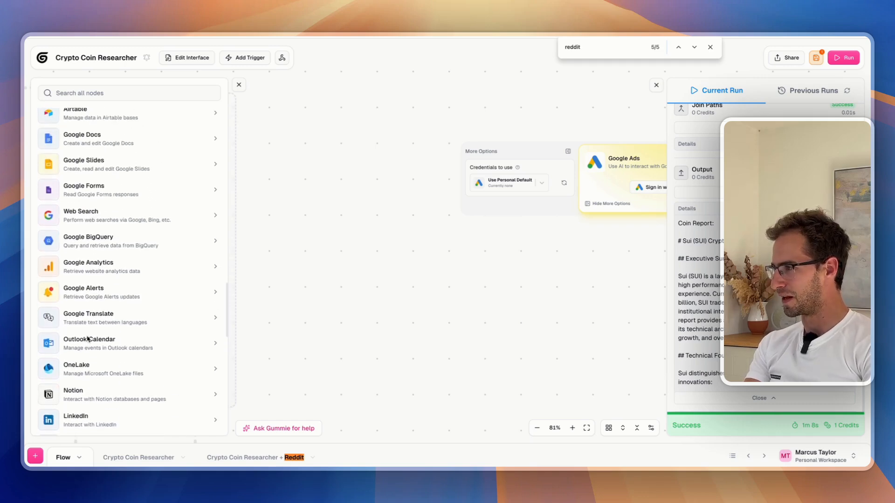
pyautogui.click(67, 61)
# Leave the flow without saving and expand Resources in the workspace sidebar
pyautogui.click(42, 58)
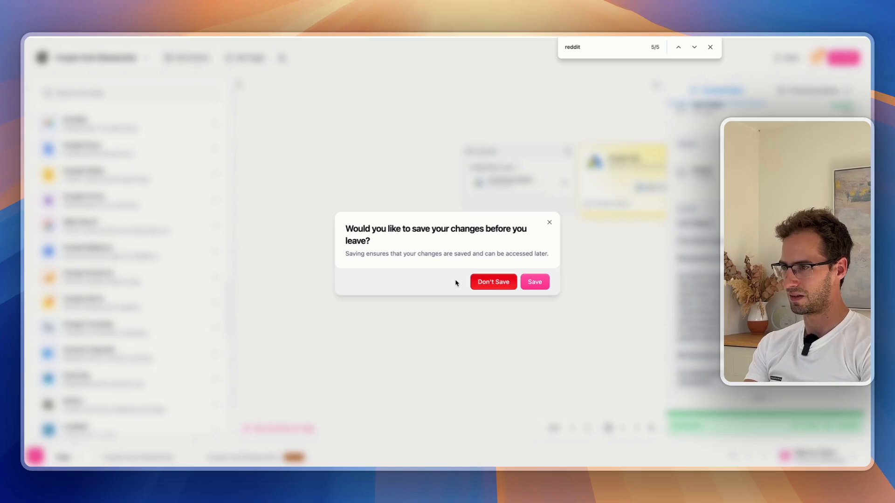
pyautogui.click(494, 283)
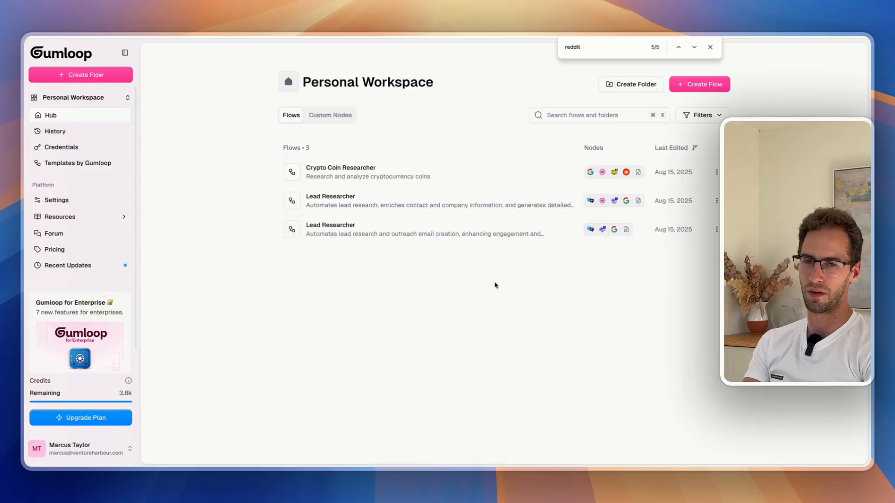
pyautogui.click(122, 219)
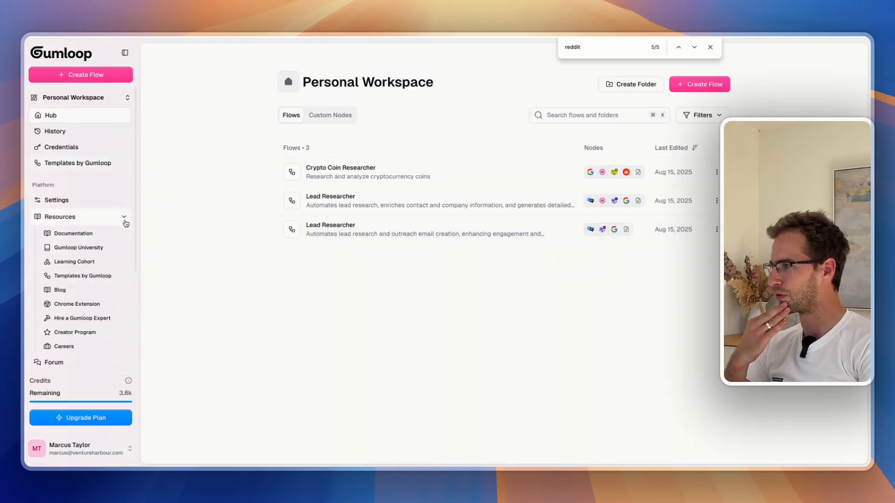
# Open the Gumloop Chrome Extension page and scroll through its tutorial videos
pyautogui.click(107, 305)
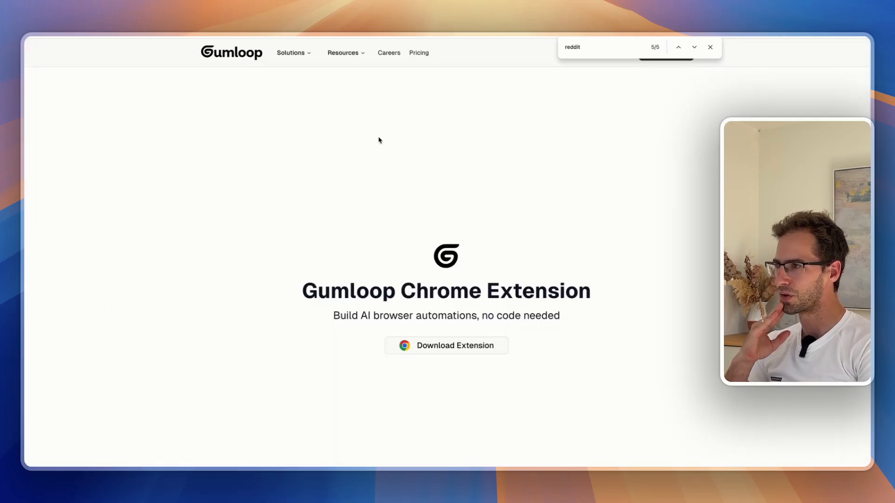
pyautogui.scroll(-5, 451, 357)
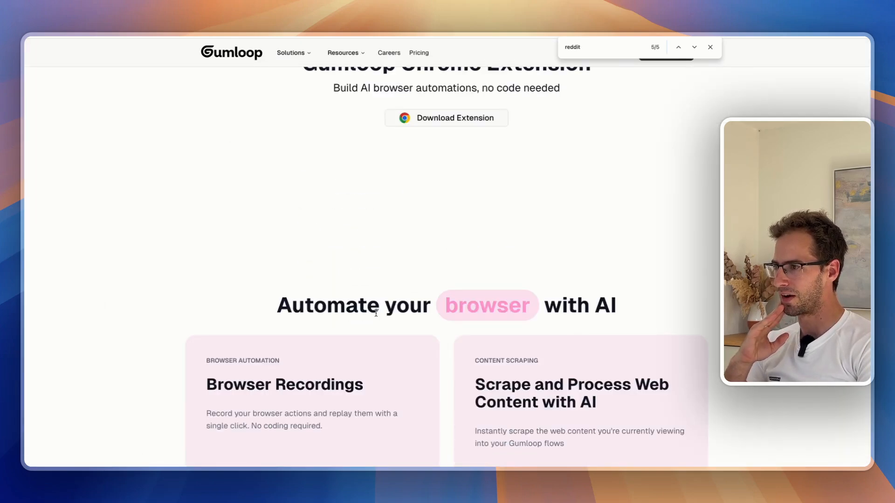
pyautogui.scroll(-4, 480, 182)
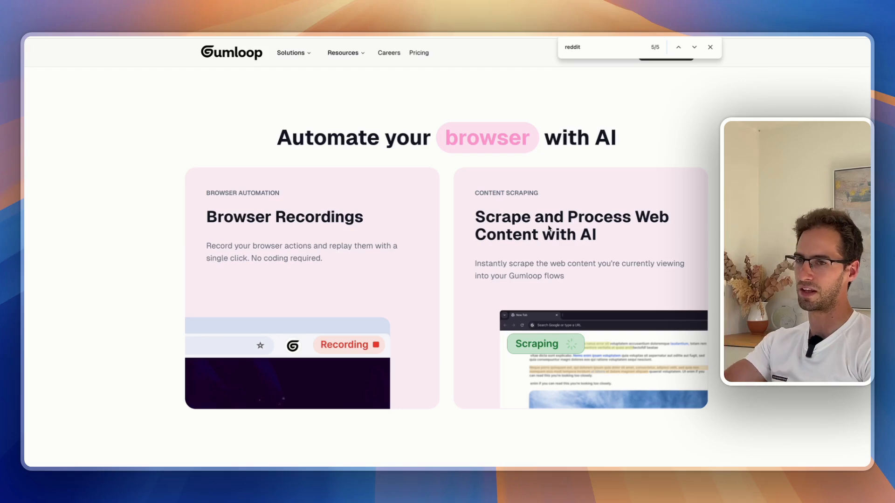
pyautogui.scroll(-10, 692, 166)
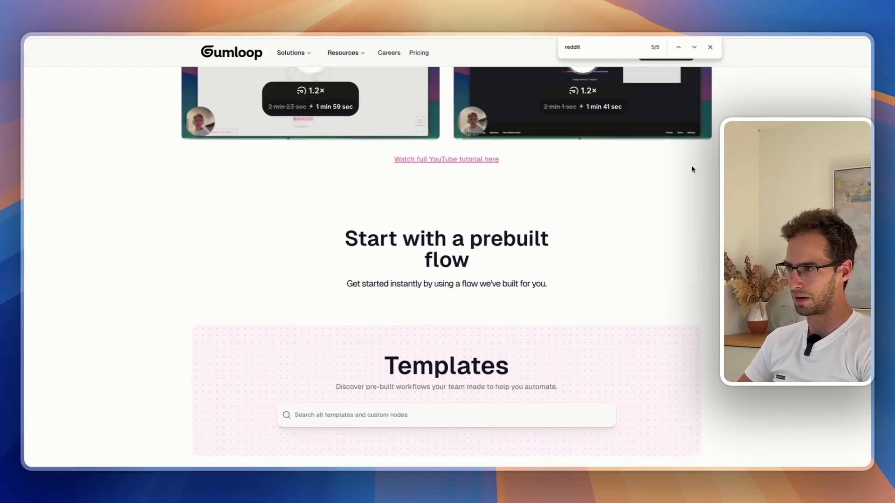
pyautogui.scroll(-10, 670, 244)
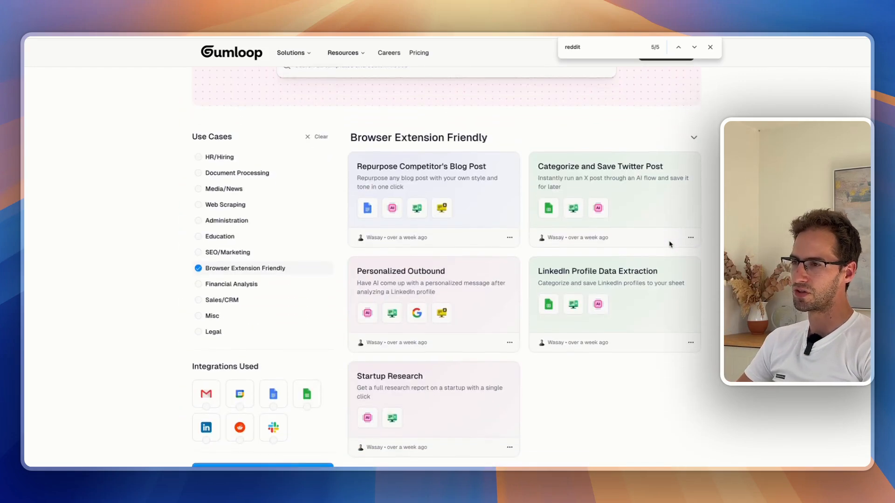
pyautogui.scroll(2, 678, 242)
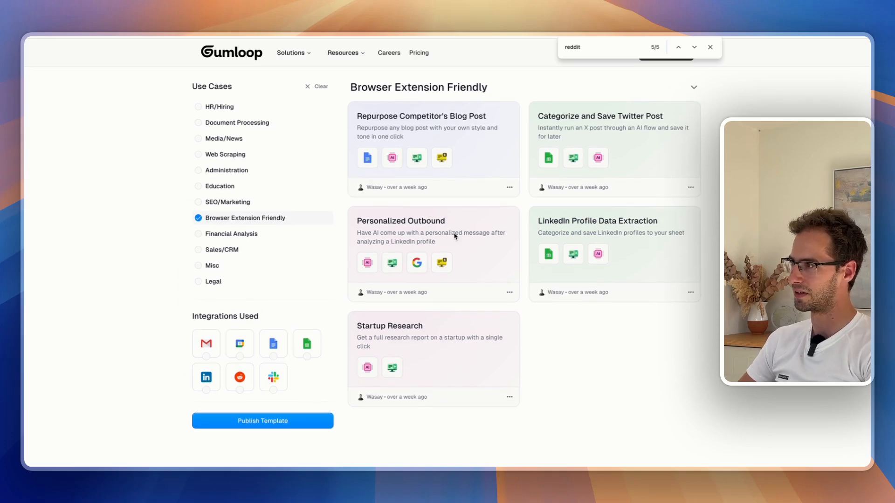
pyautogui.scroll(15, 455, 236)
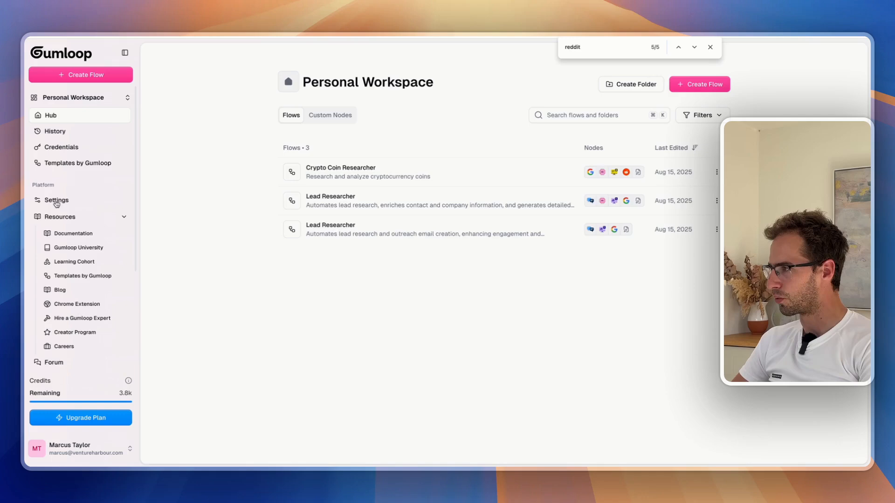
pyautogui.click(57, 200)
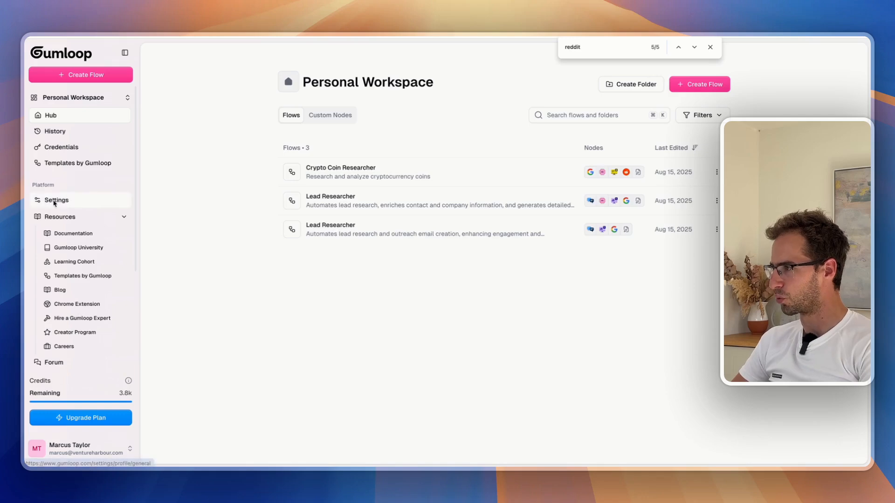
pyautogui.scroll(-6, 368, 182)
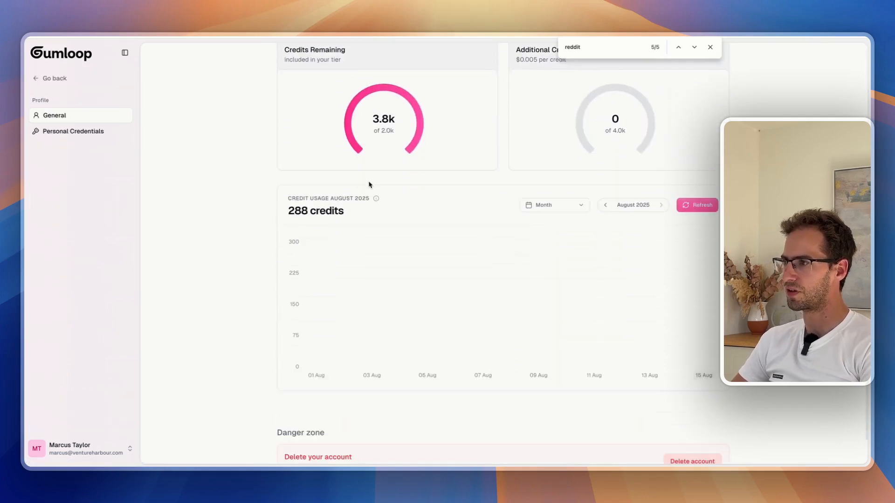
pyautogui.scroll(-2, 368, 185)
pyautogui.scroll(6, 385, 192)
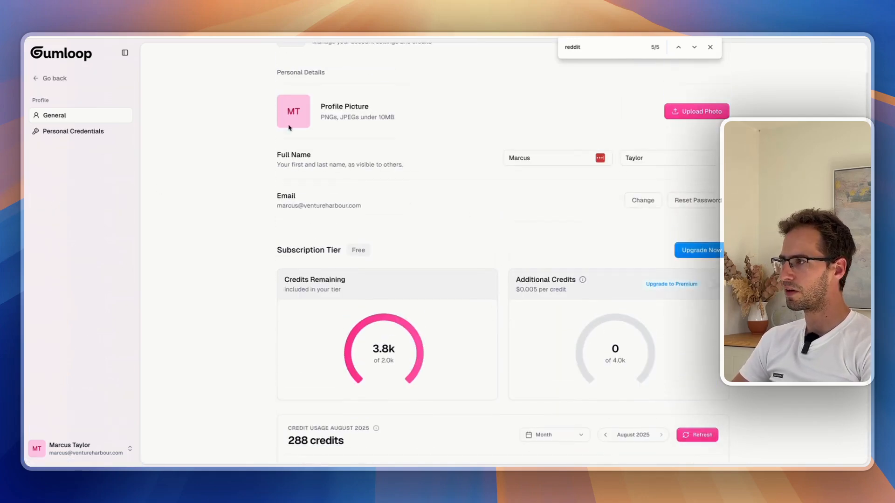
pyautogui.click(50, 77)
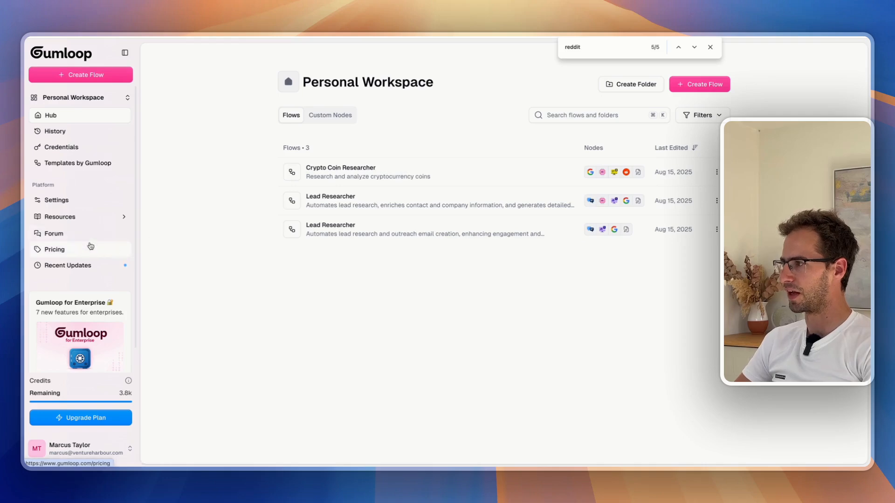
pyautogui.click(76, 250)
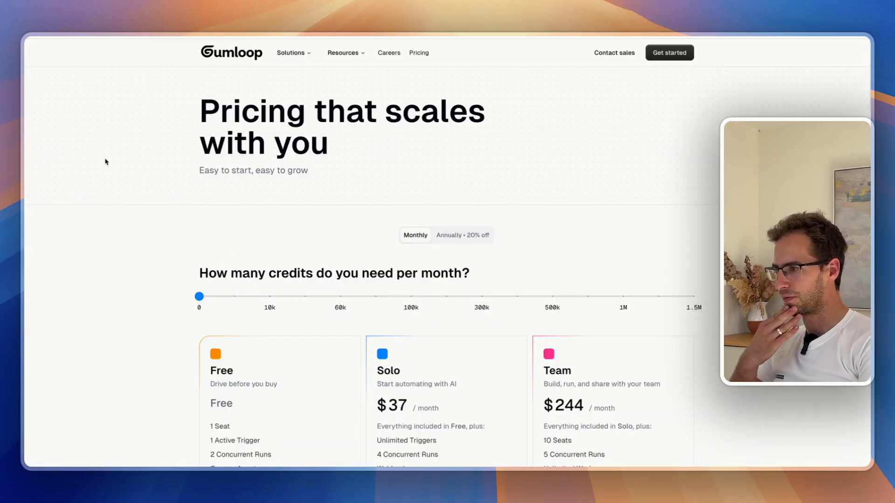
pyautogui.scroll(-4, 251, 197)
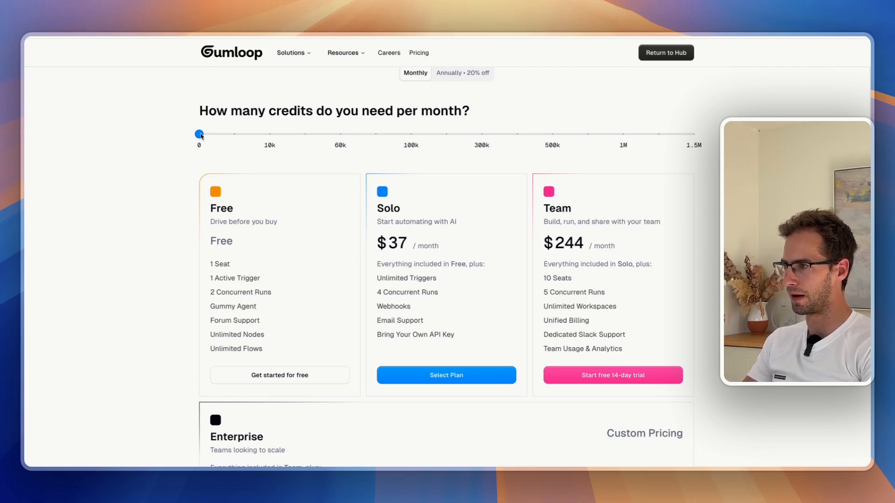
pyautogui.moveTo(199, 134); pyautogui.dragTo(263, 141)
pyautogui.scroll(-10, 261, 141)
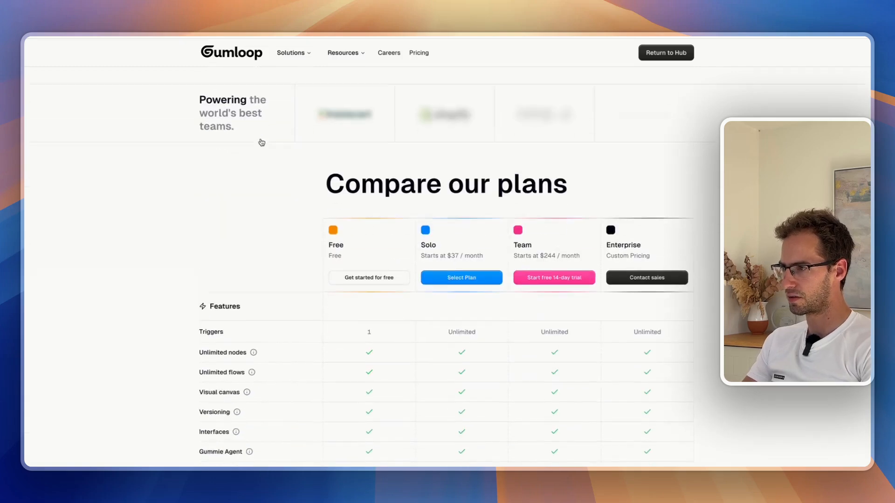
pyautogui.scroll(-3, 262, 142)
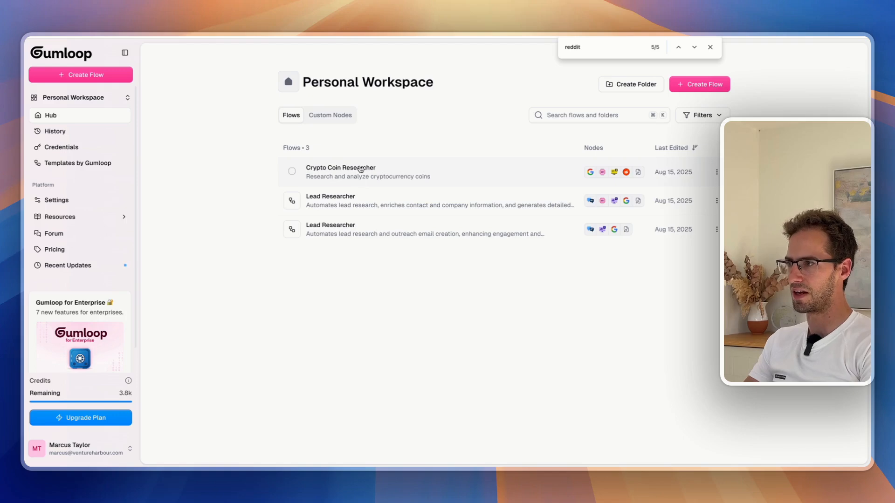
# Open the Crypto Coin Researcher flow and view its most recent run's details
pyautogui.click(360, 169)
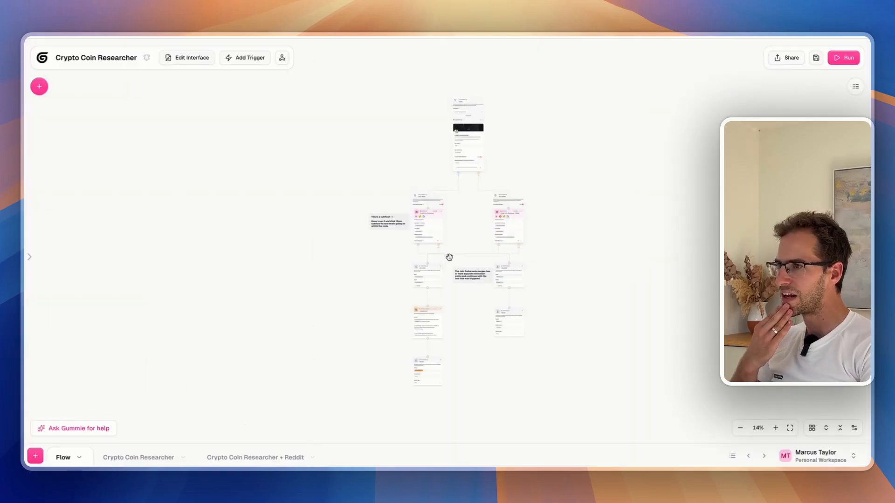
pyautogui.click(855, 87)
pyautogui.click(841, 115)
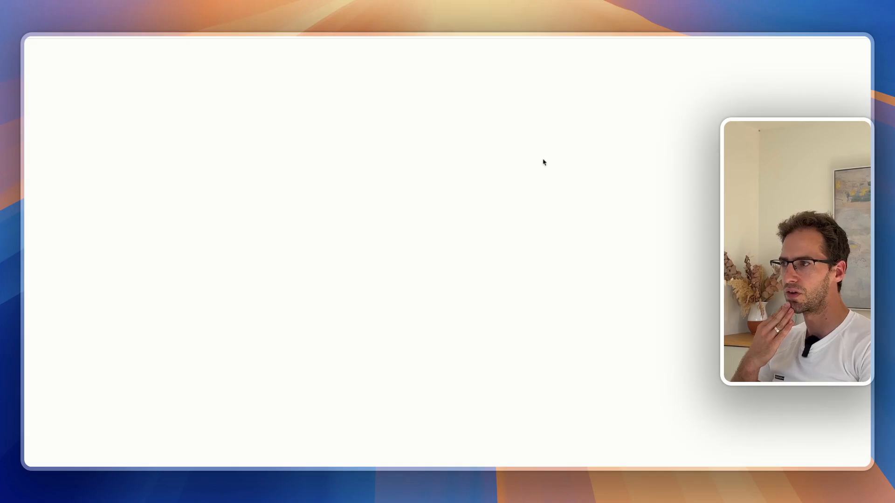
pyautogui.scroll(7, 801, 317)
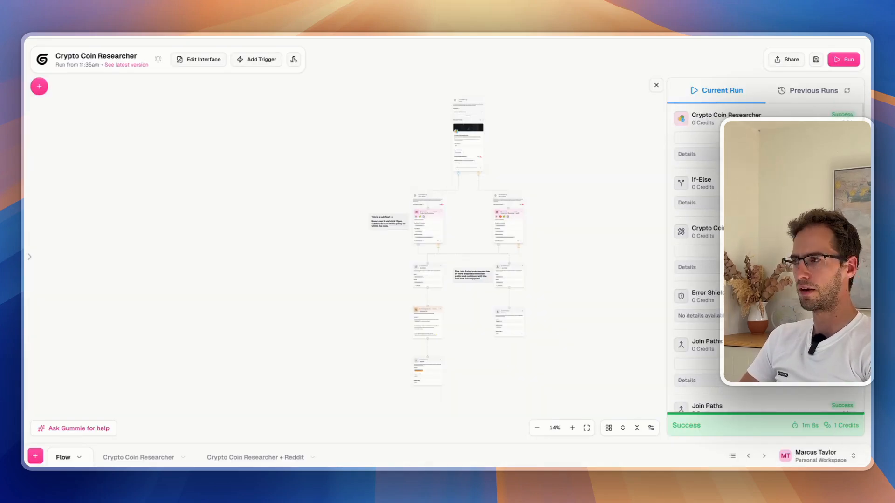
pyautogui.hotkey('alt', 'Left')
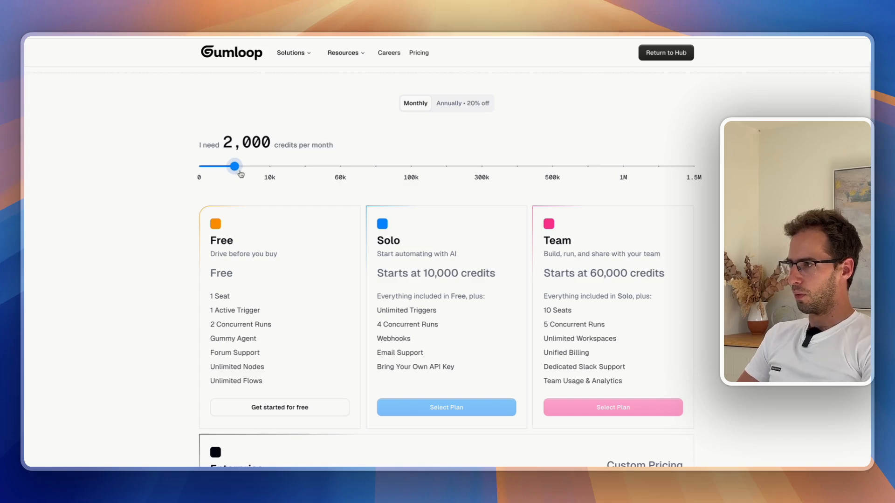
# Slide the credits to 10,000 and 30,000 to compare Solo prices, then scroll the plan comparison
pyautogui.moveTo(240, 174); pyautogui.dragTo(283, 176)
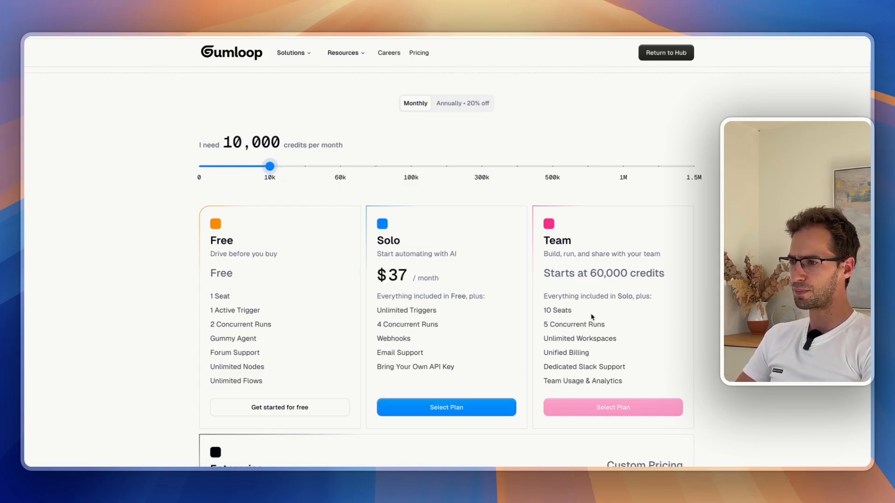
pyautogui.moveTo(271, 167)
pyautogui.mouseDown()
pyautogui.moveTo(306, 167)
pyautogui.moveTo(282, 173)
pyautogui.mouseUp()
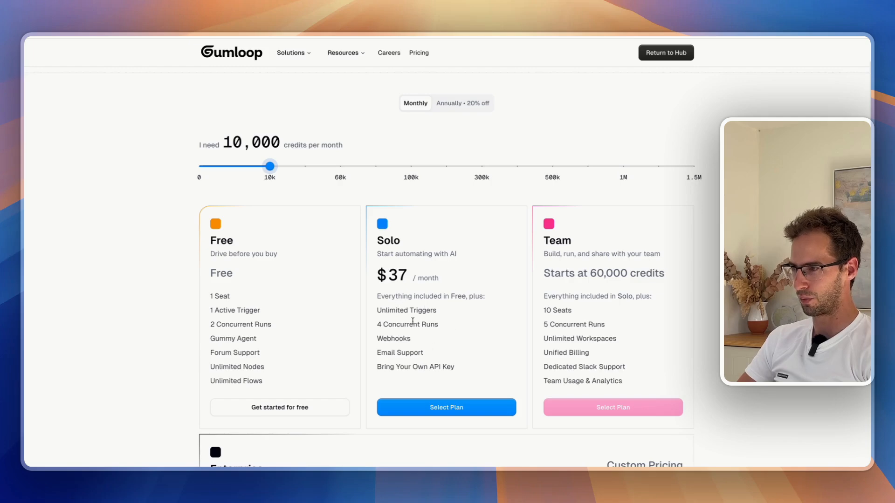
pyautogui.scroll(-10, 412, 321)
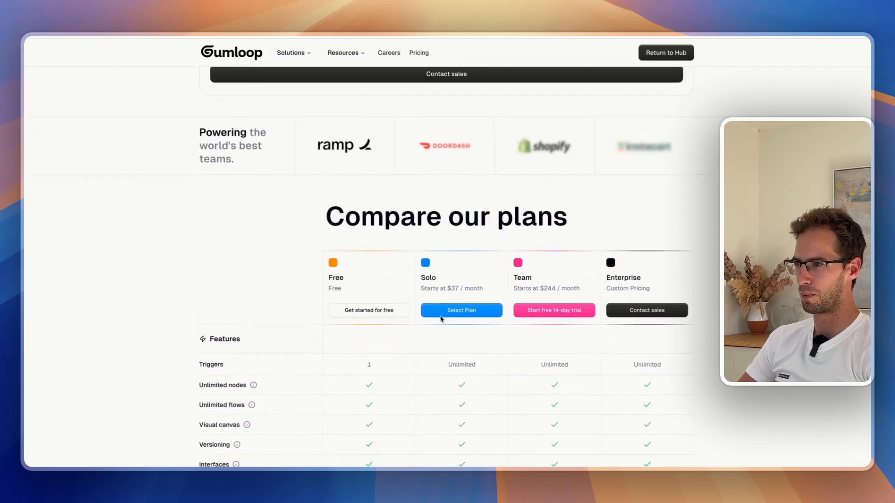
pyautogui.scroll(10, 441, 320)
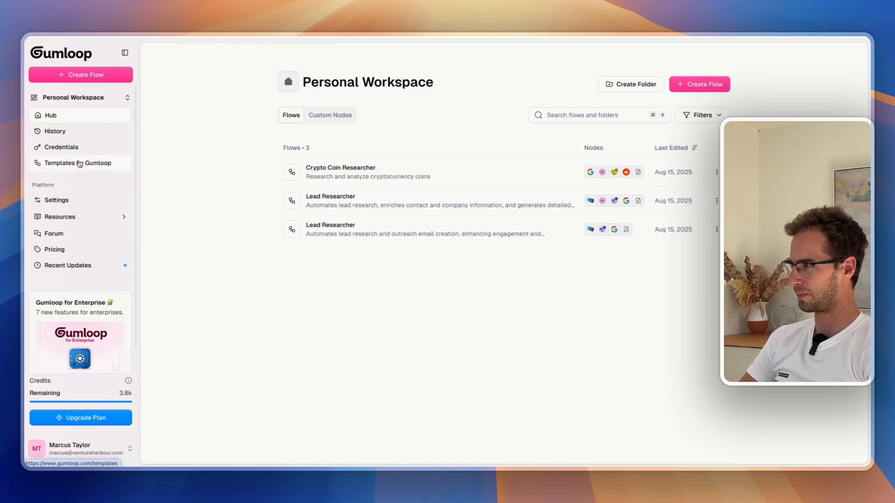
# Go to the personal Credentials page and scroll through the regular apps in Add Credential
pyautogui.click(91, 99)
pyautogui.click(93, 98)
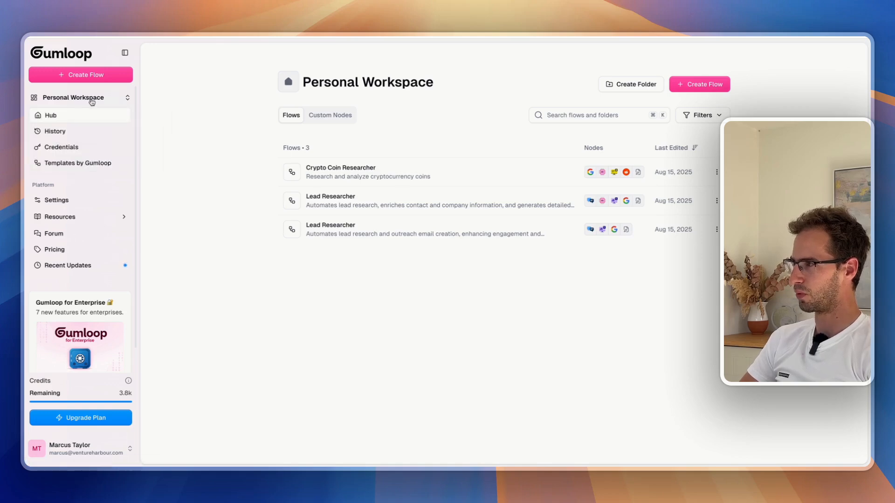
pyautogui.click(69, 146)
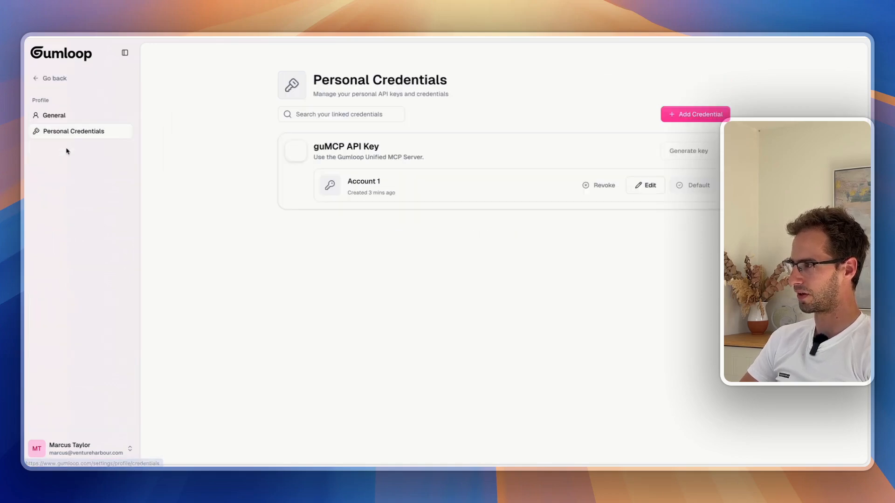
pyautogui.click(706, 113)
pyautogui.scroll(-4, 425, 195)
pyautogui.scroll(-1, 425, 195)
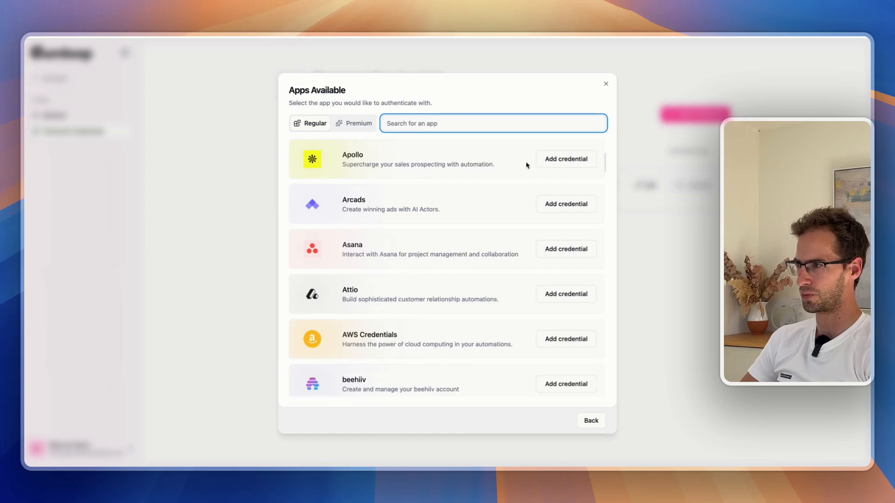
# Browse the Premium apps for credentials, such as Anthropic, Azure OpenAI and DeepSeek
pyautogui.click(605, 84)
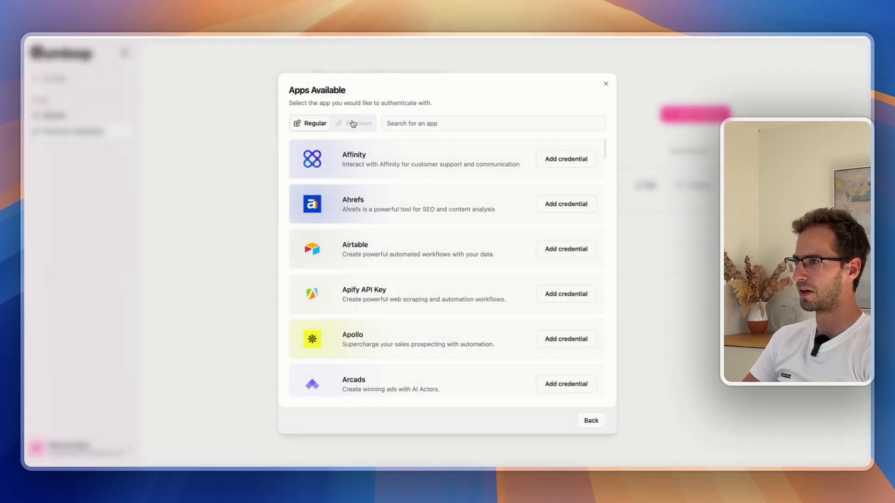
pyautogui.click(353, 123)
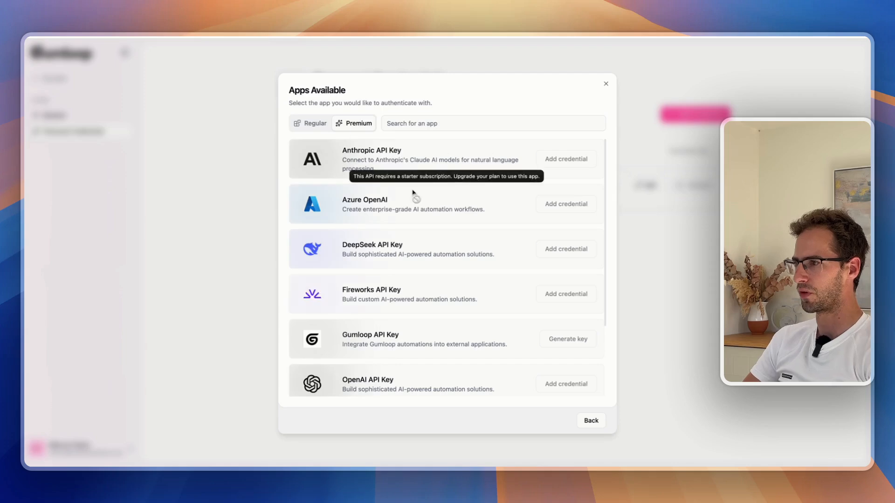
pyautogui.scroll(-5, 379, 236)
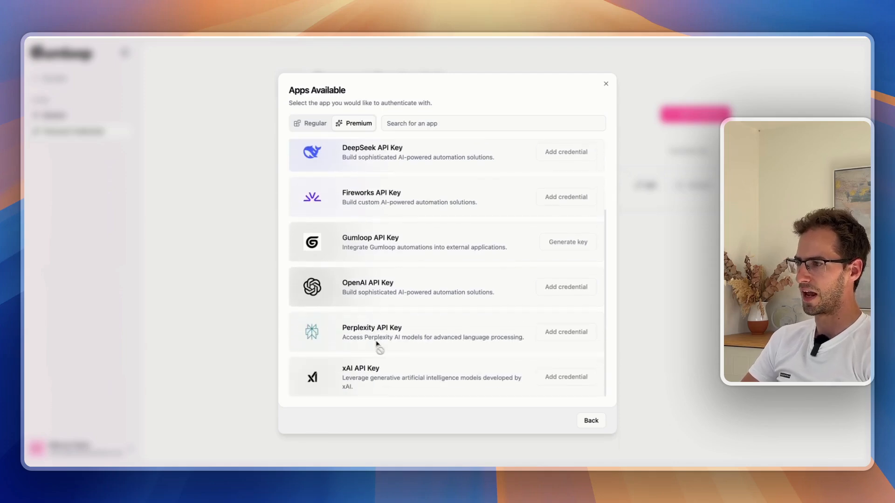
pyautogui.scroll(5, 391, 349)
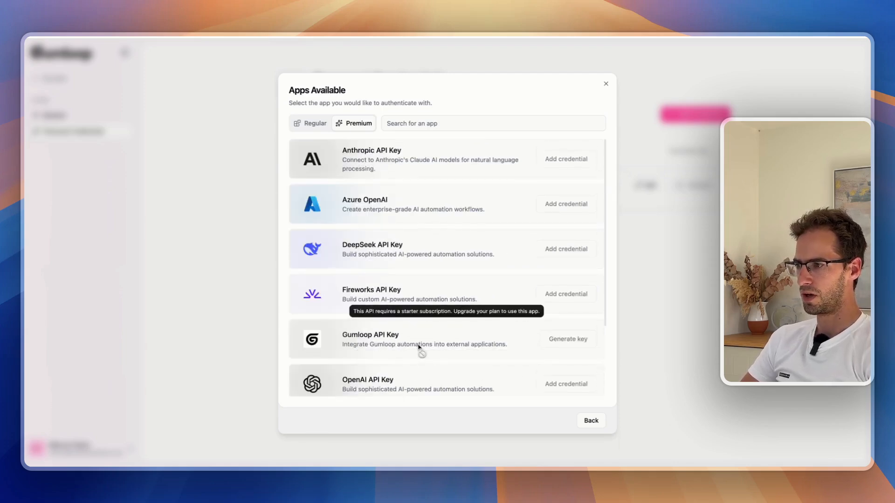